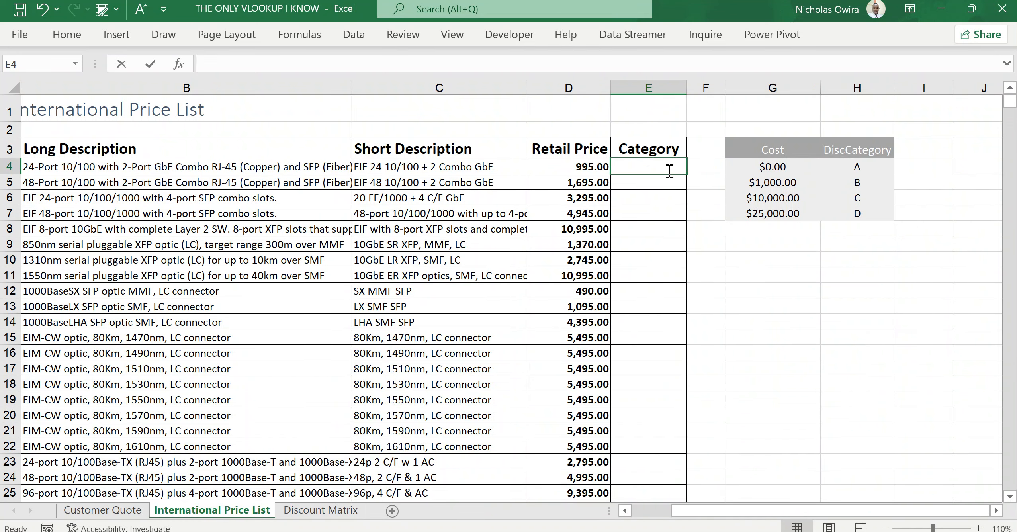
Step: Enter the categories by hand: A in E4, B in E5 and C in E8
type("A")
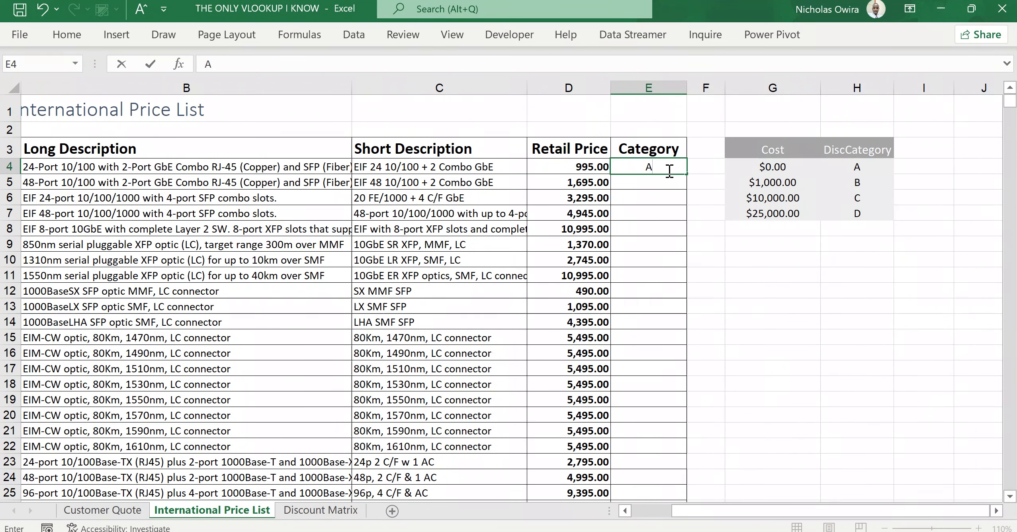
left_click(646, 182)
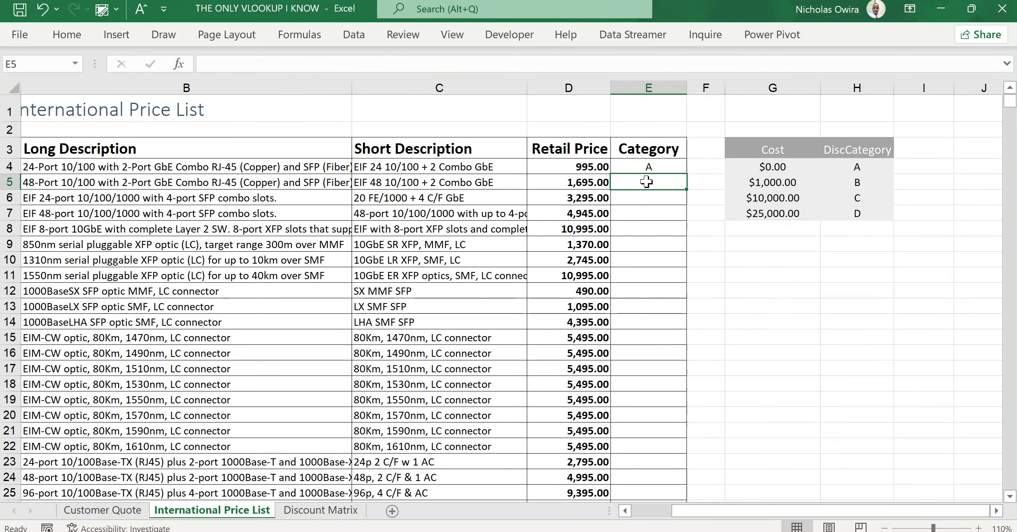
type("B")
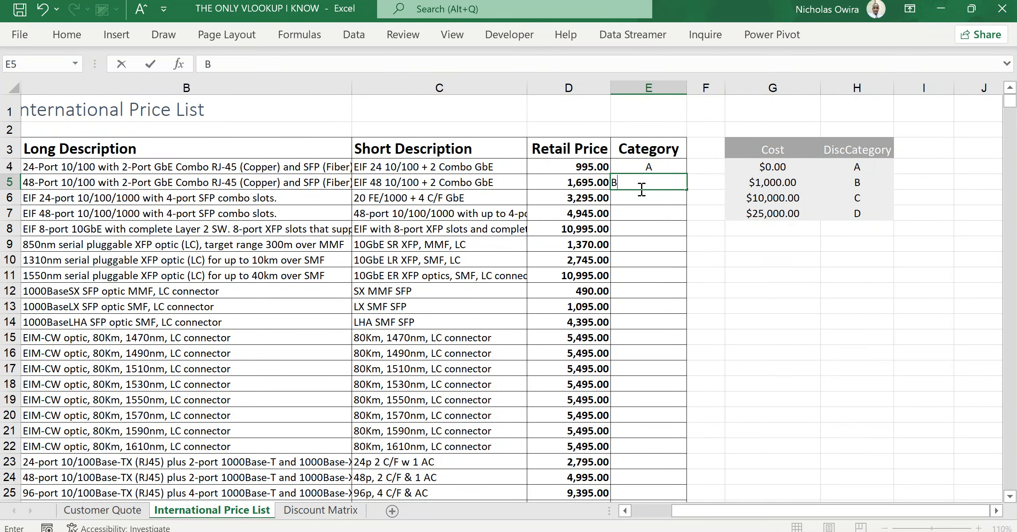
key("Return")
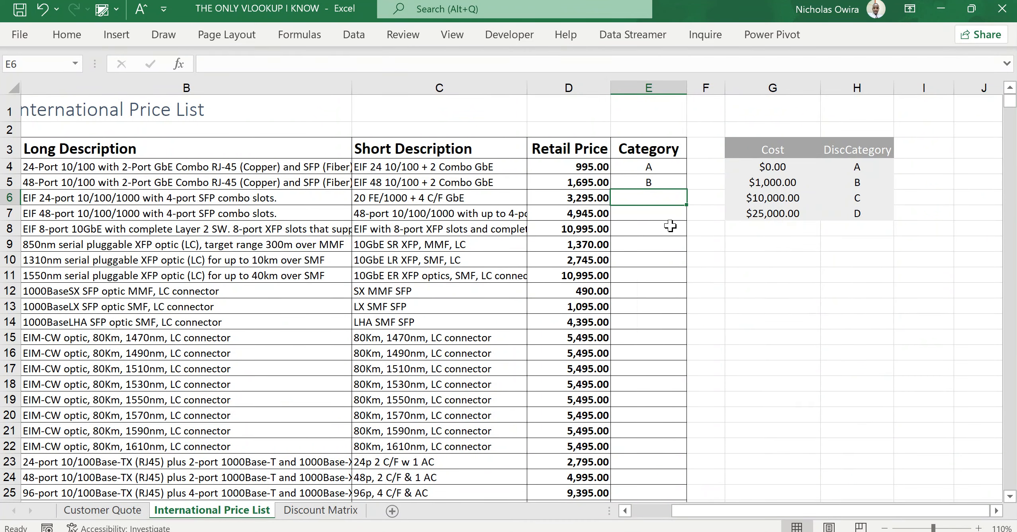
left_click(649, 230)
type("C")
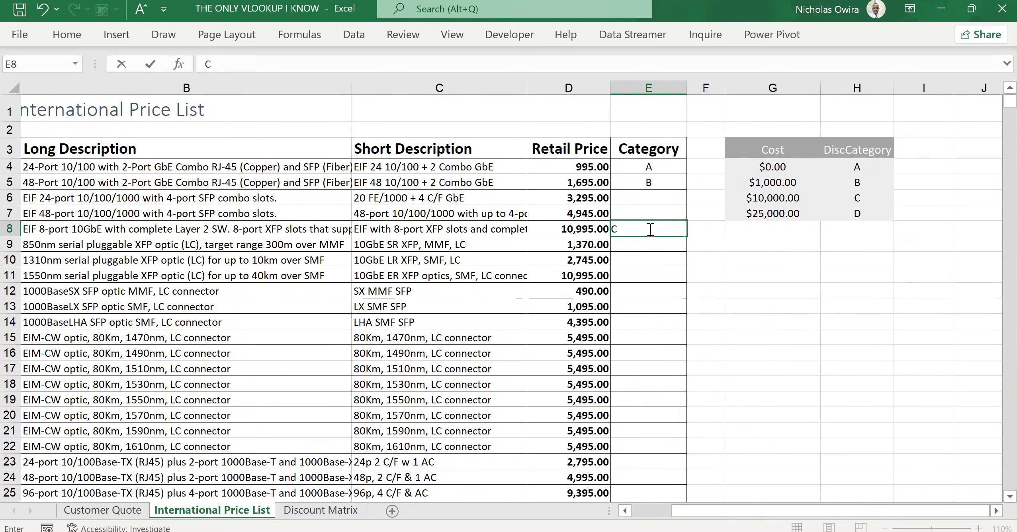
key("Return")
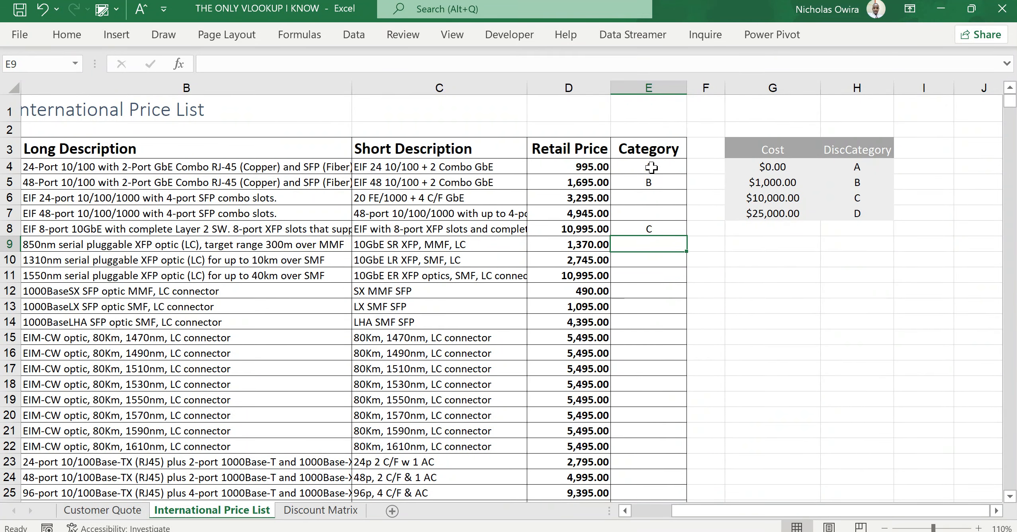
Step: Clear the hand-entered categories from E4:E8
left_click_drag(652, 168, 654, 235)
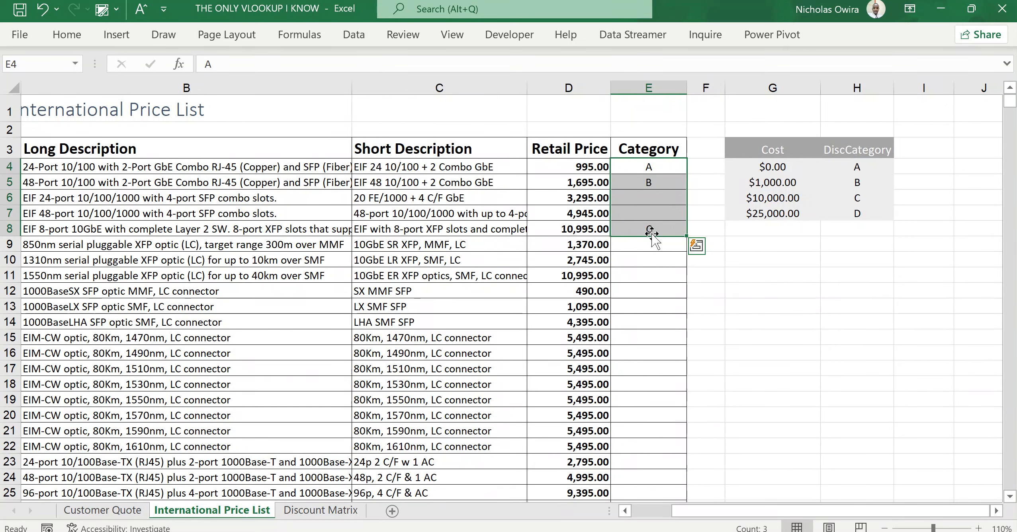
key("Delete")
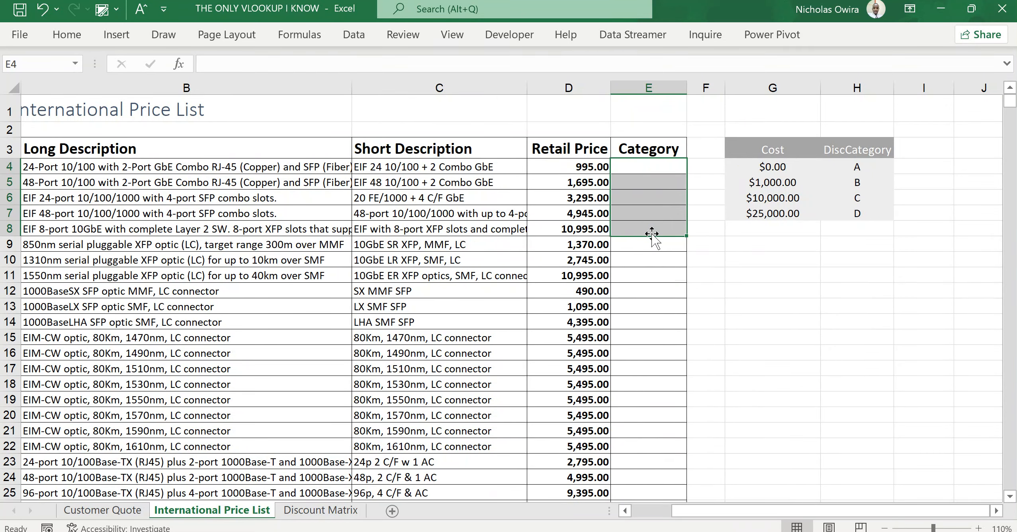
left_click(650, 240)
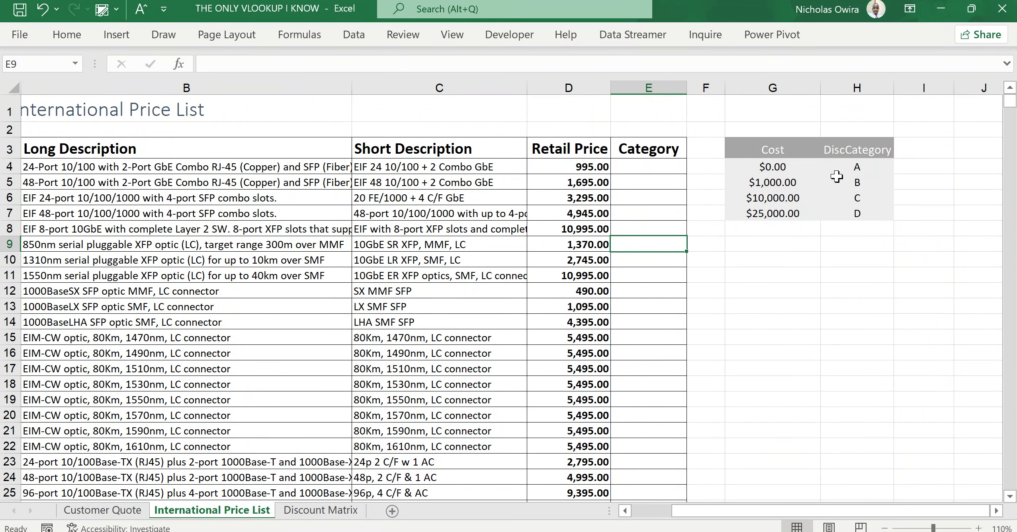
Step: Enter the formula =VLOOKUP(D4,G4:H7,2) in E4 to look up the discount category for the retail price
left_click(653, 169)
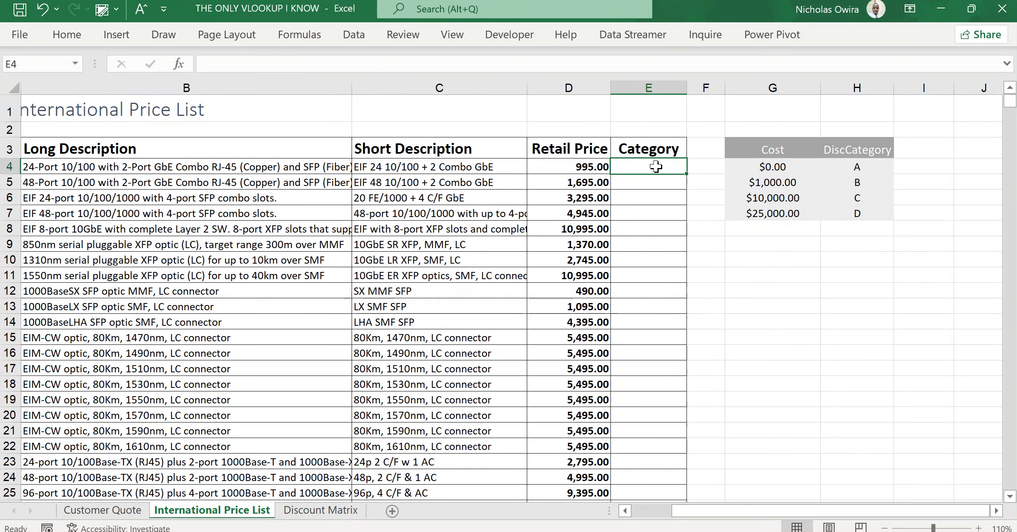
type("=")
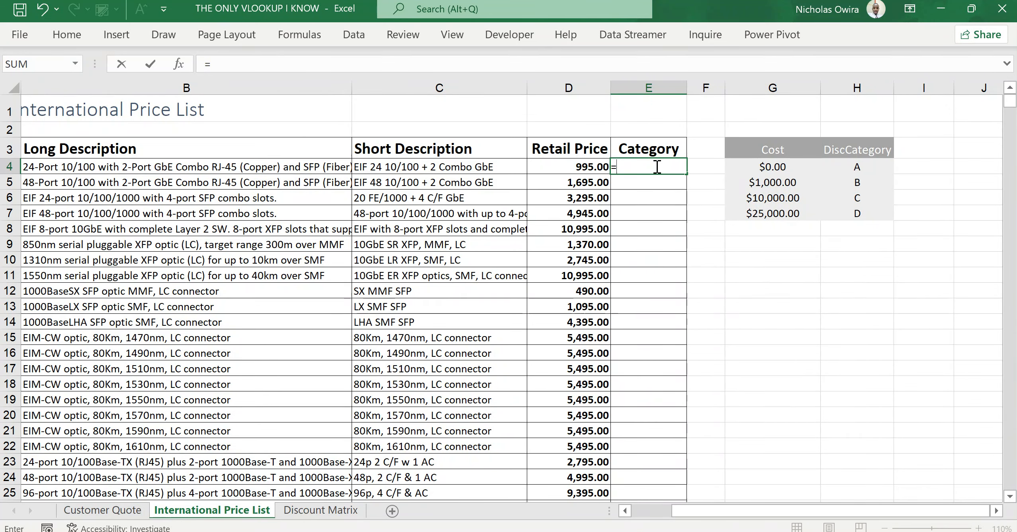
type("V")
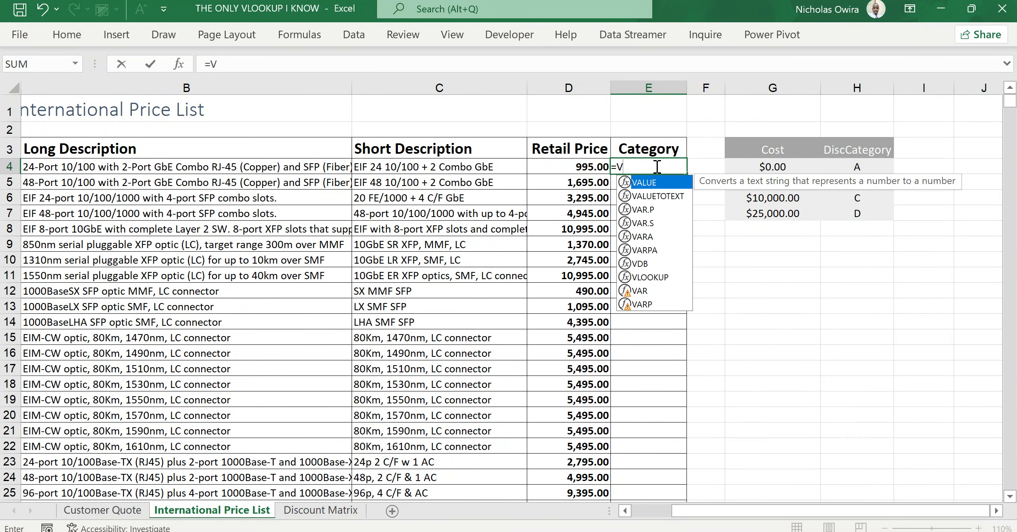
type("L")
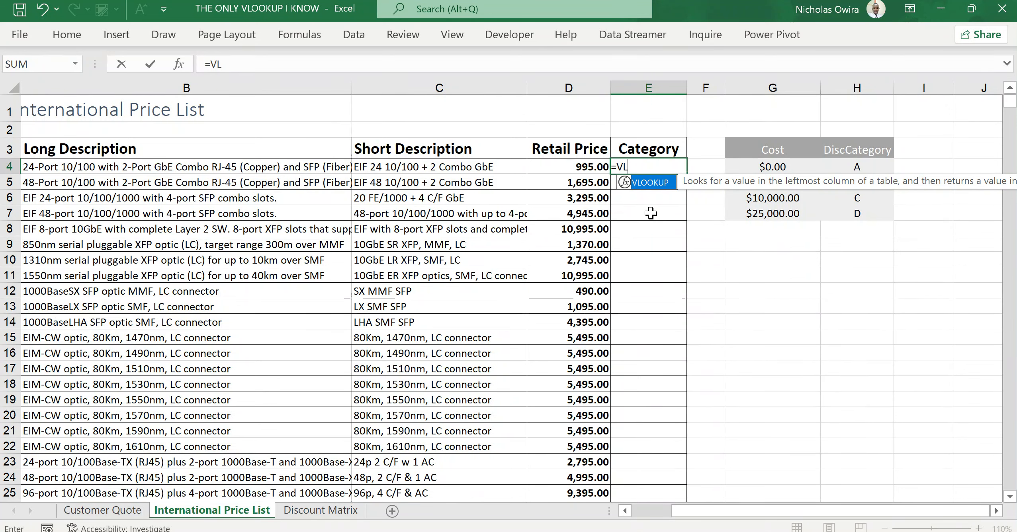
double_click(655, 183)
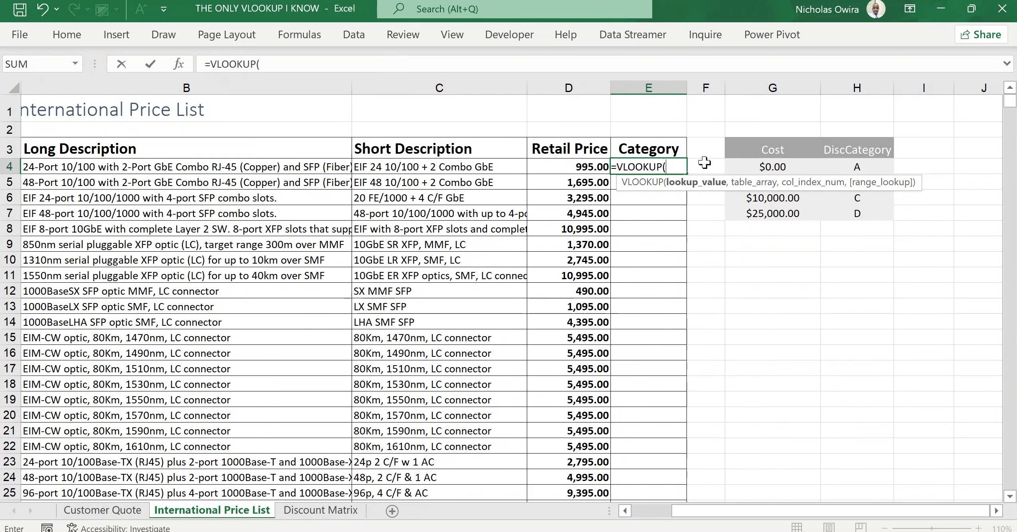
left_click(588, 169)
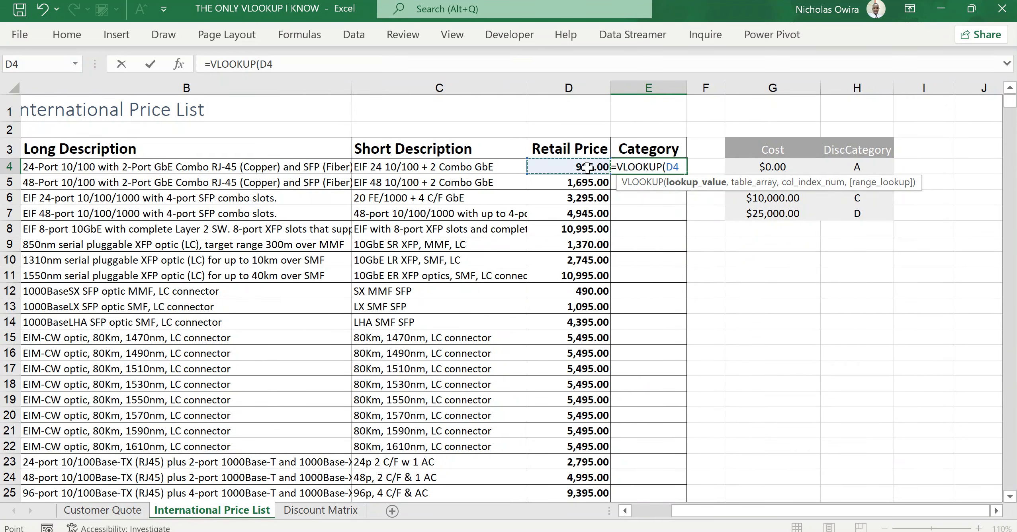
type(",")
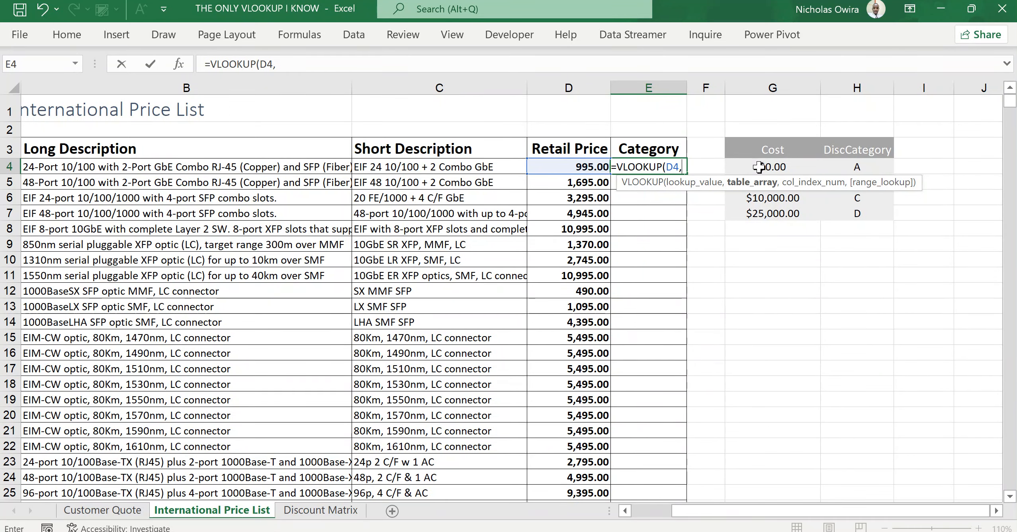
left_click_drag(760, 167, 863, 208)
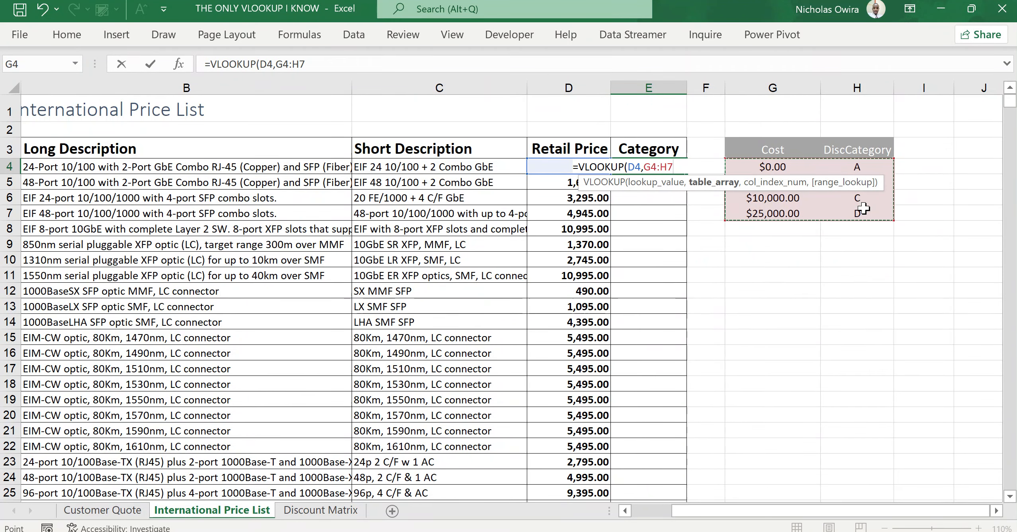
type(",2")
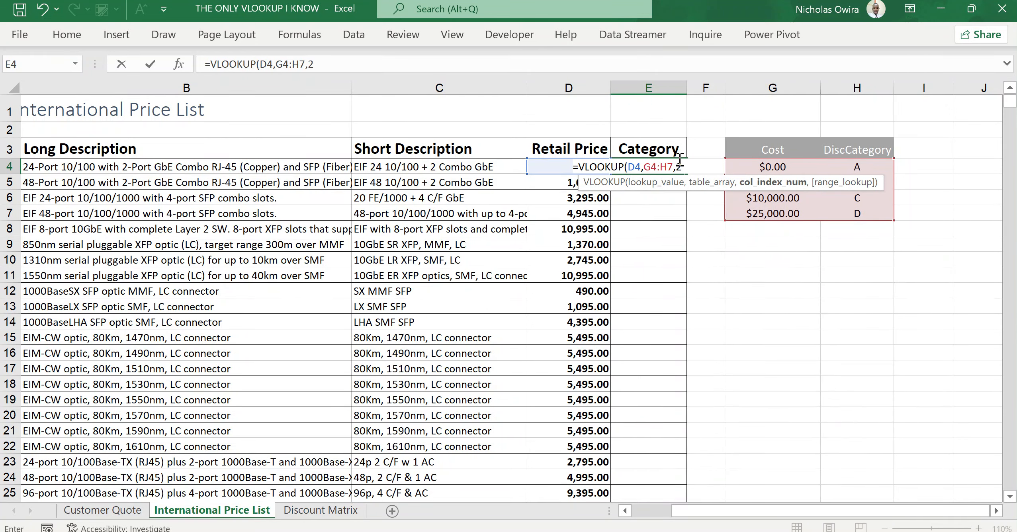
type(",")
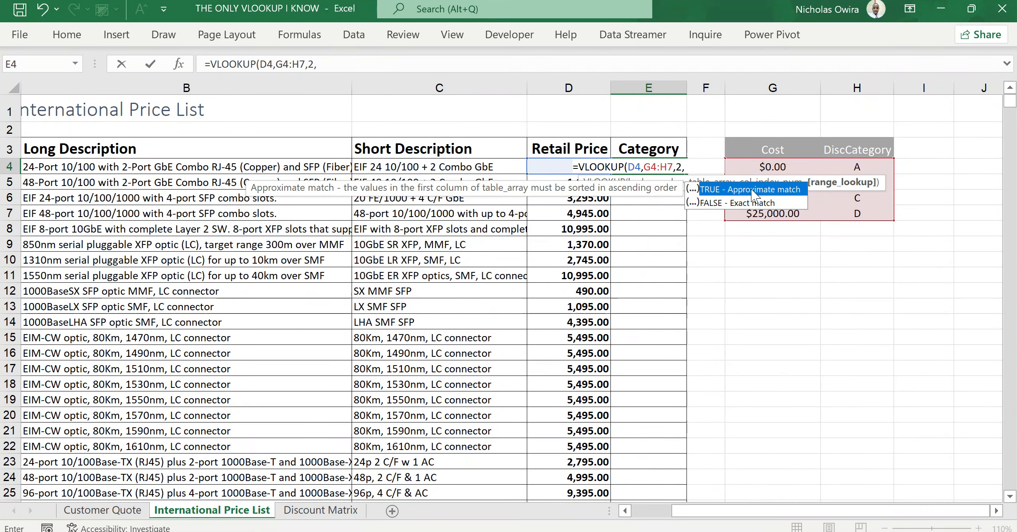
key("BackSpace")
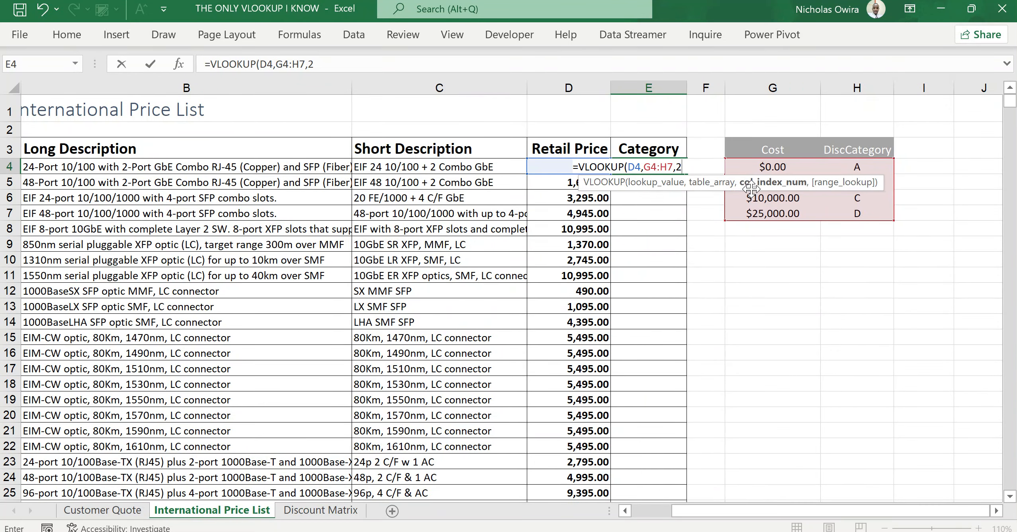
type(")")
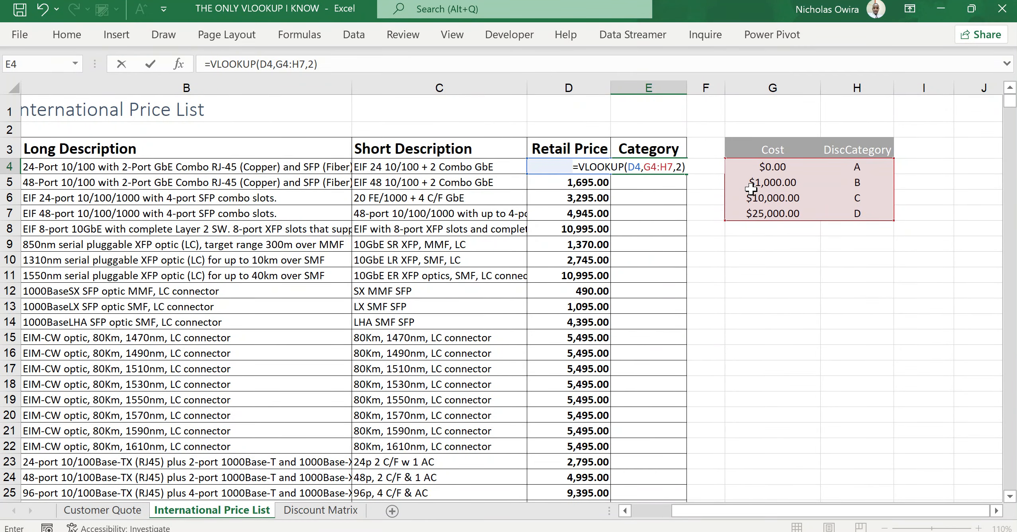
key("Return")
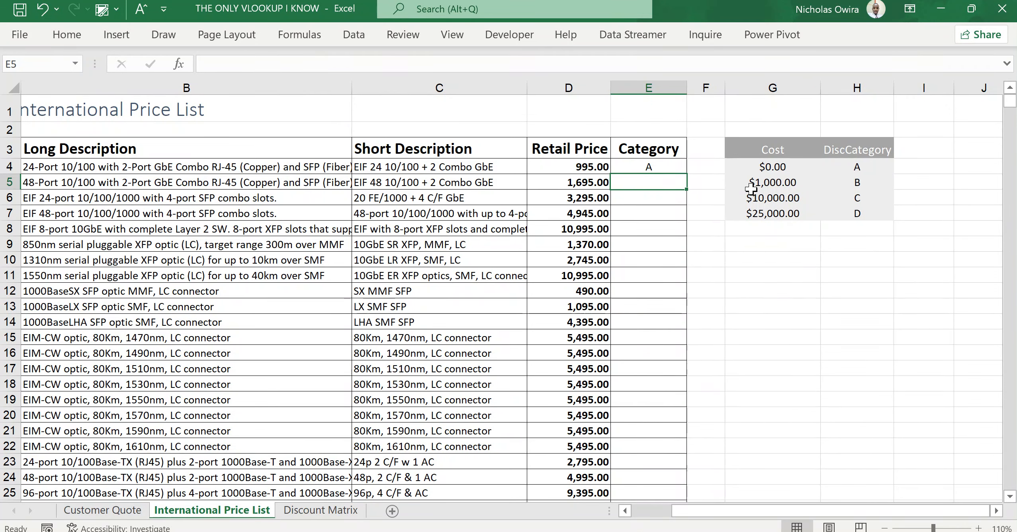
Step: Fill the E4 lookup formula down the whole Category column
left_click(661, 167)
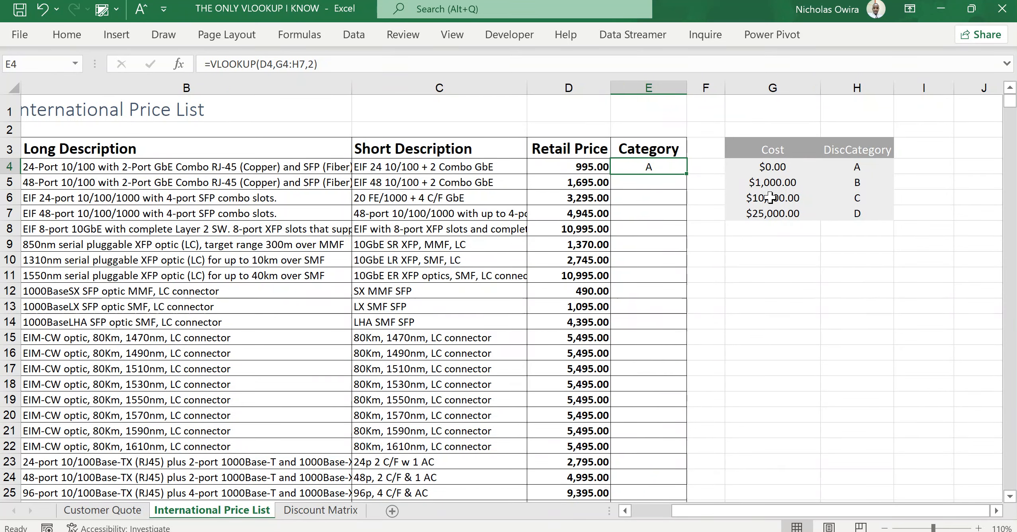
double_click(687, 173)
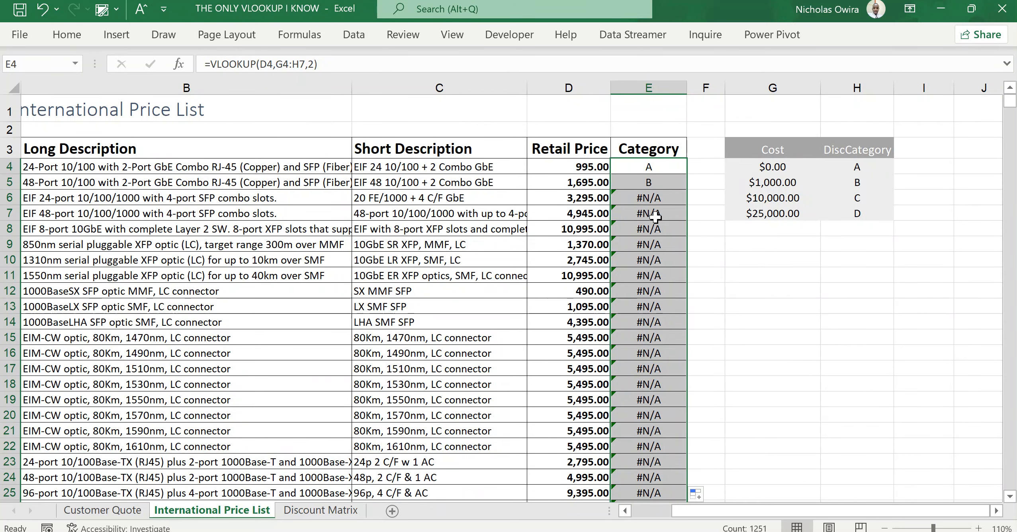
Step: Examine the lookup table ranges referenced by the formulas in E4, E7 and E12
double_click(656, 166)
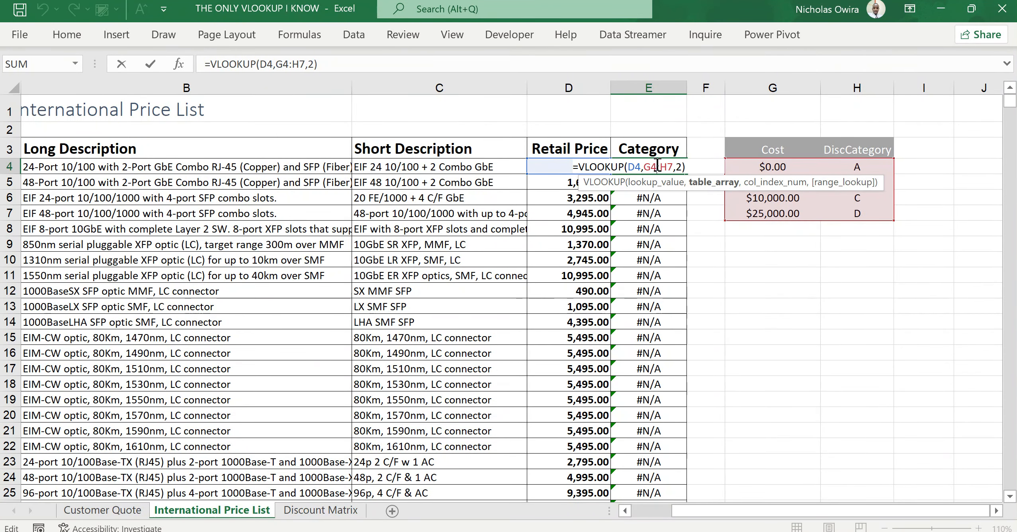
key("ctrl+Return")
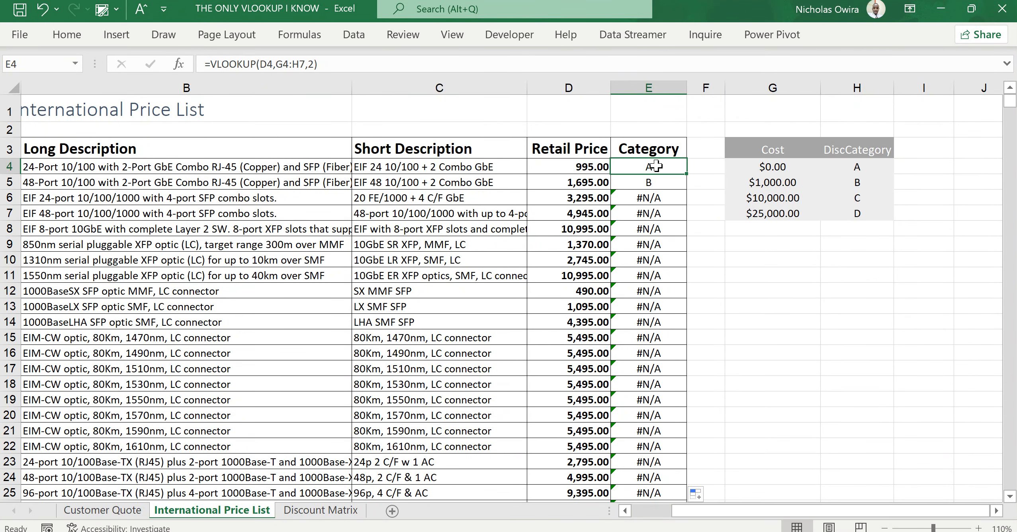
double_click(653, 213)
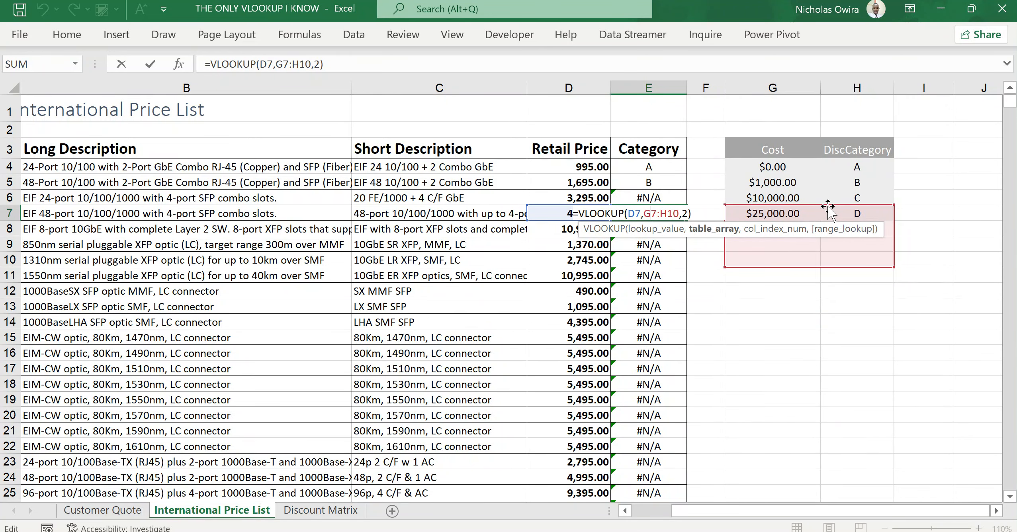
key("ctrl+Return")
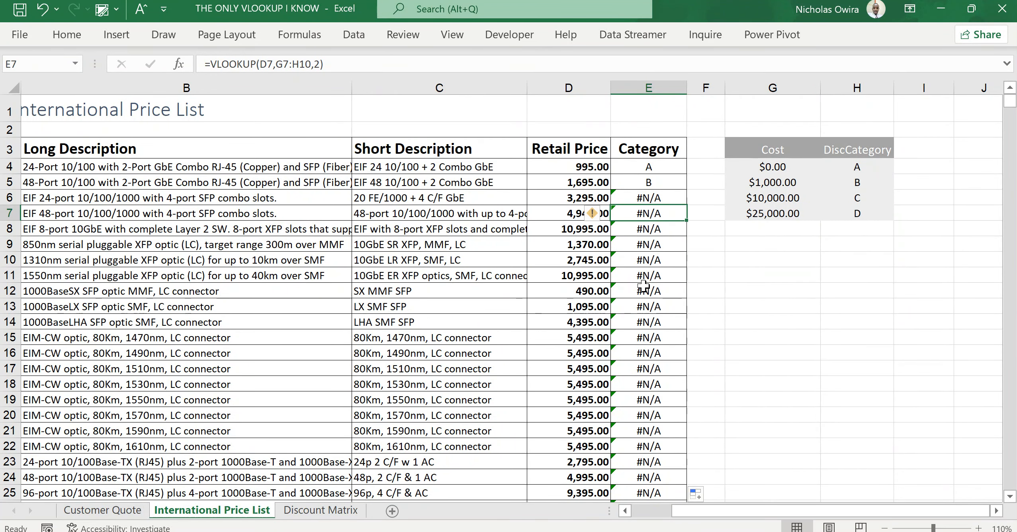
left_click(643, 290)
double_click(643, 291)
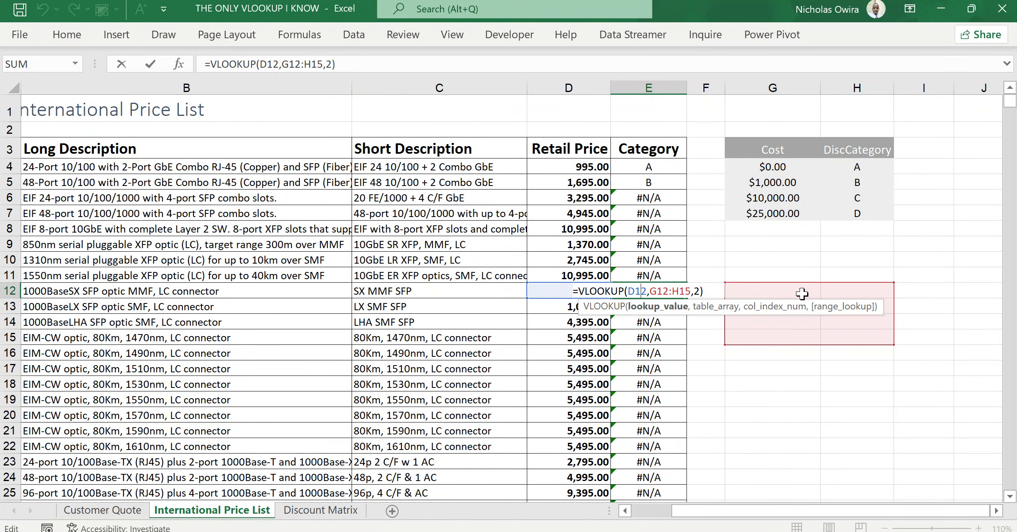
key("ctrl+Return")
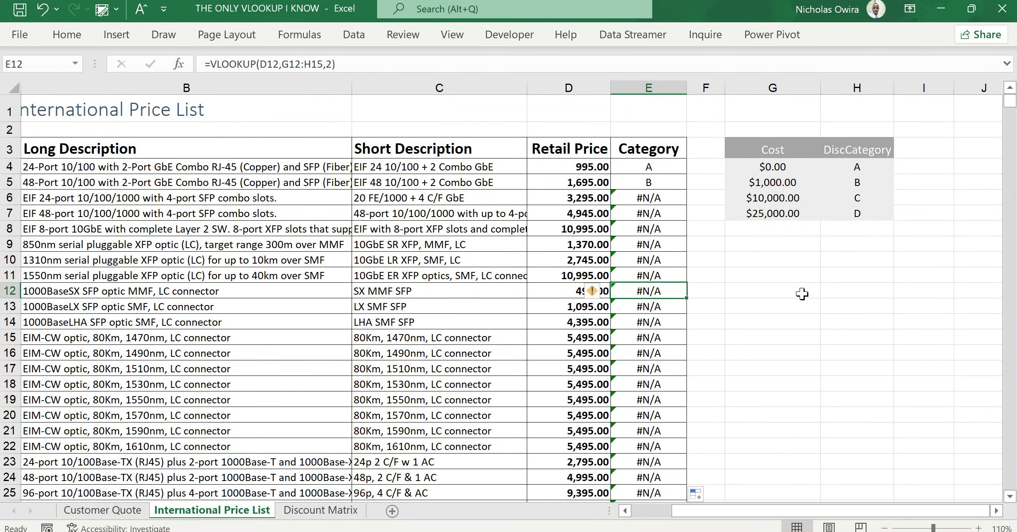
Step: Make the lookup table range in the E4 formula absolute, as $G$4:$H$7
double_click(648, 166)
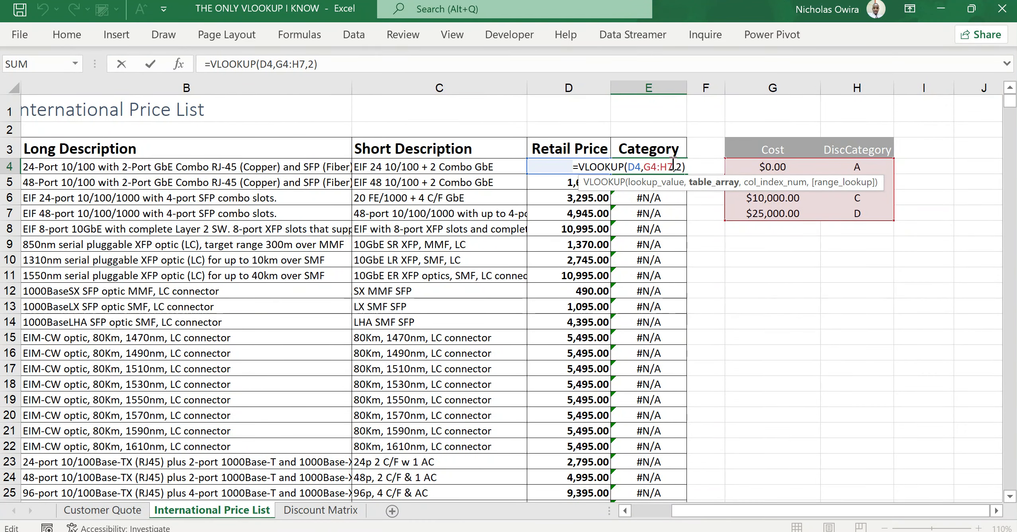
left_click_drag(673, 164, 645, 164)
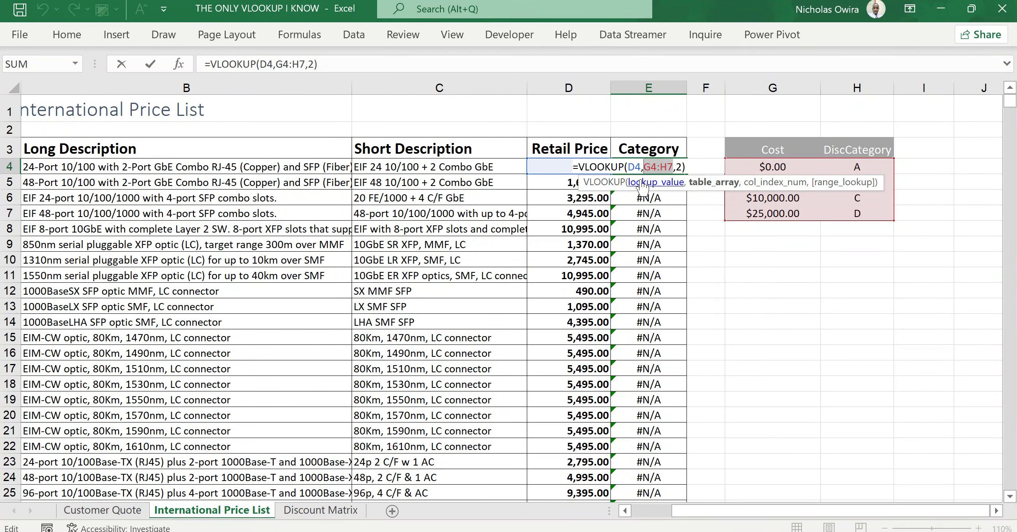
key("F4")
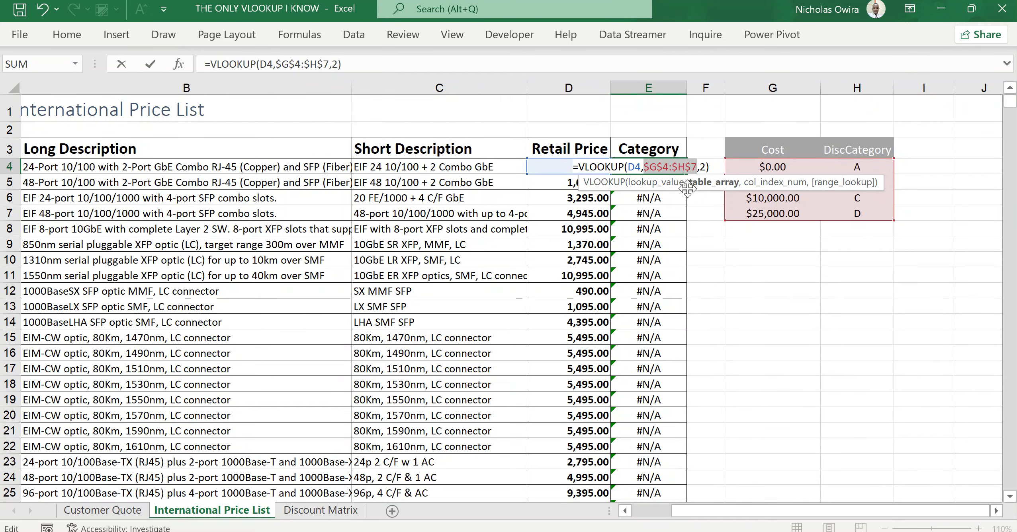
key("Return")
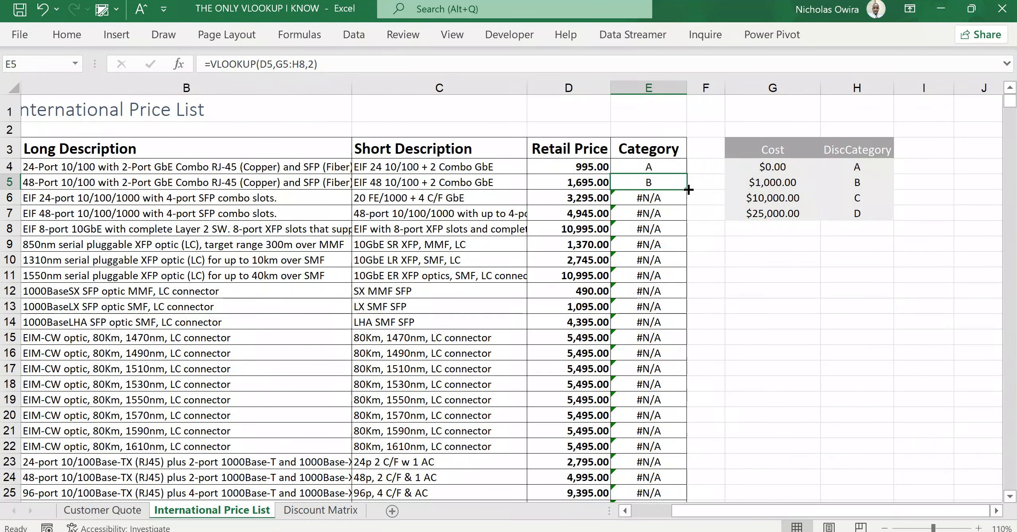
Step: Fill the E4 formula with the absolute range $G$4:$H$7 down the Category column and review the filled rows
left_click(671, 169)
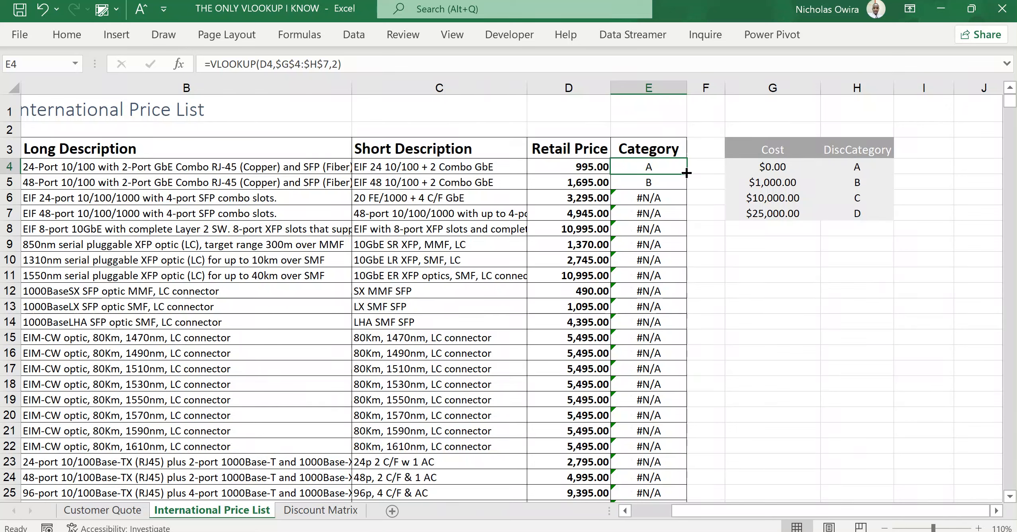
double_click(687, 172)
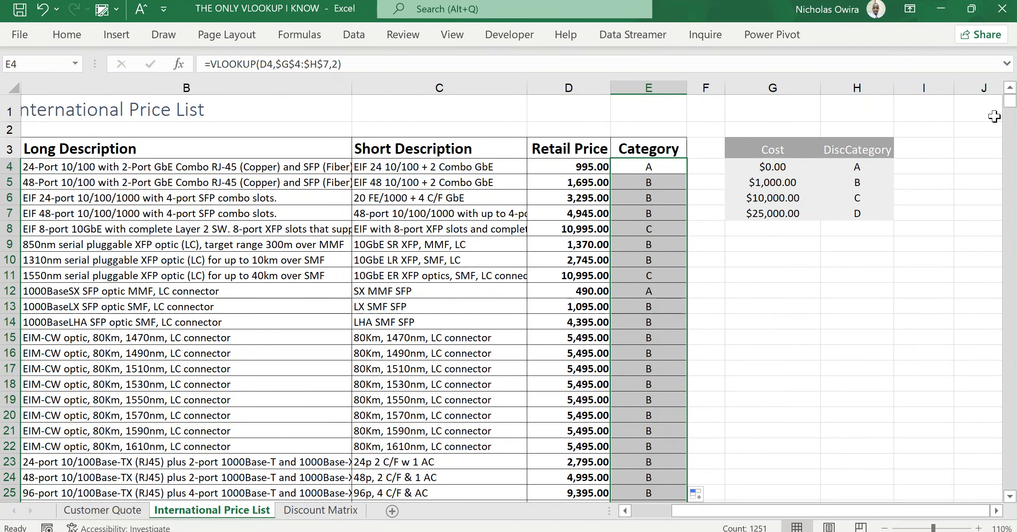
left_click_drag(1010, 108, 1015, 163)
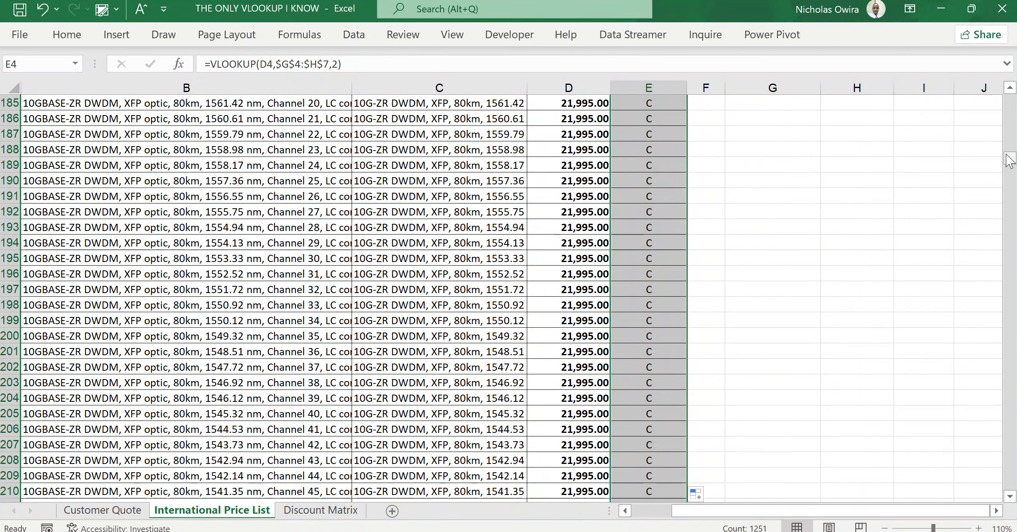
left_click_drag(1011, 160, 1010, 159)
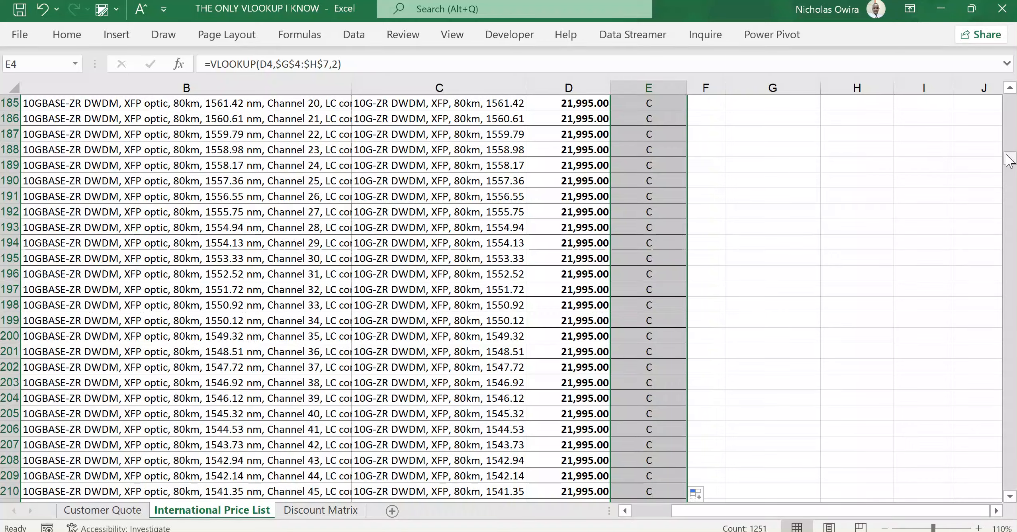
left_click(1006, 155)
left_click_drag(1010, 154, 996, 100)
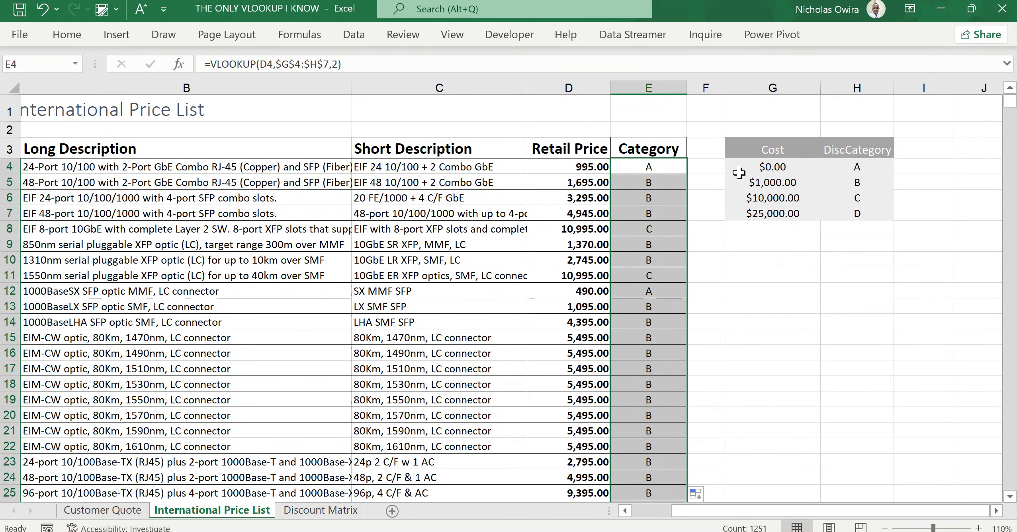
Step: Add FALSE (exact match) as the range_lookup argument of the E4 formula and fill it down the Category column
double_click(673, 167)
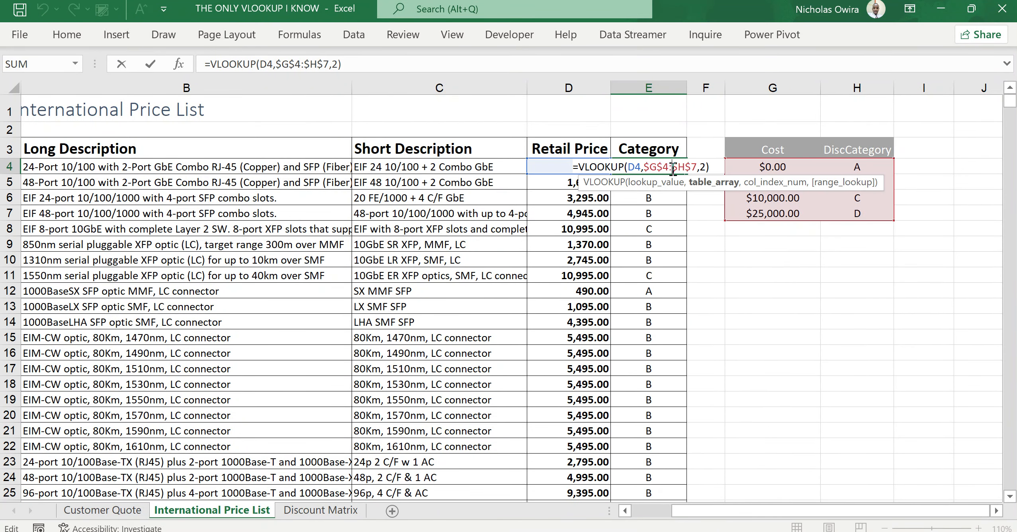
left_click(704, 167)
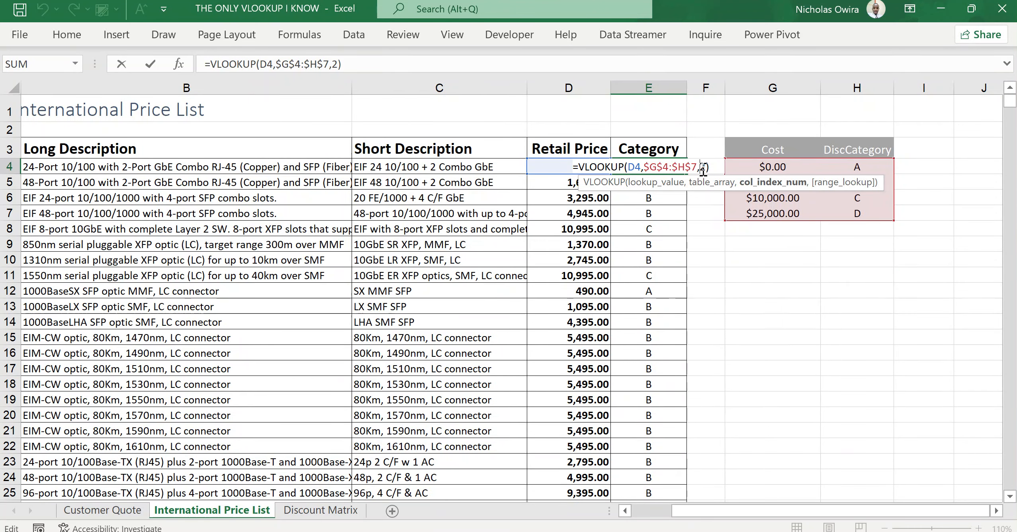
type(",")
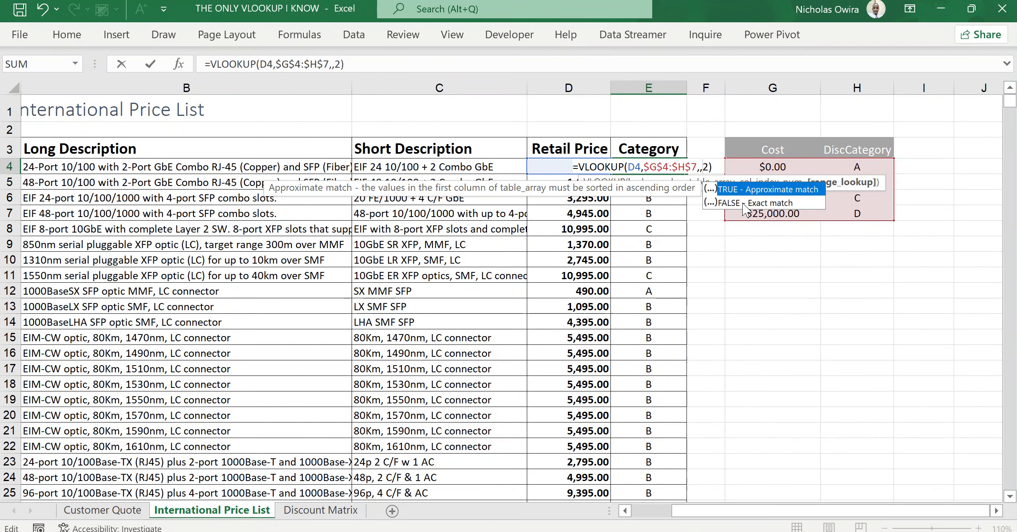
key("BackSpace")
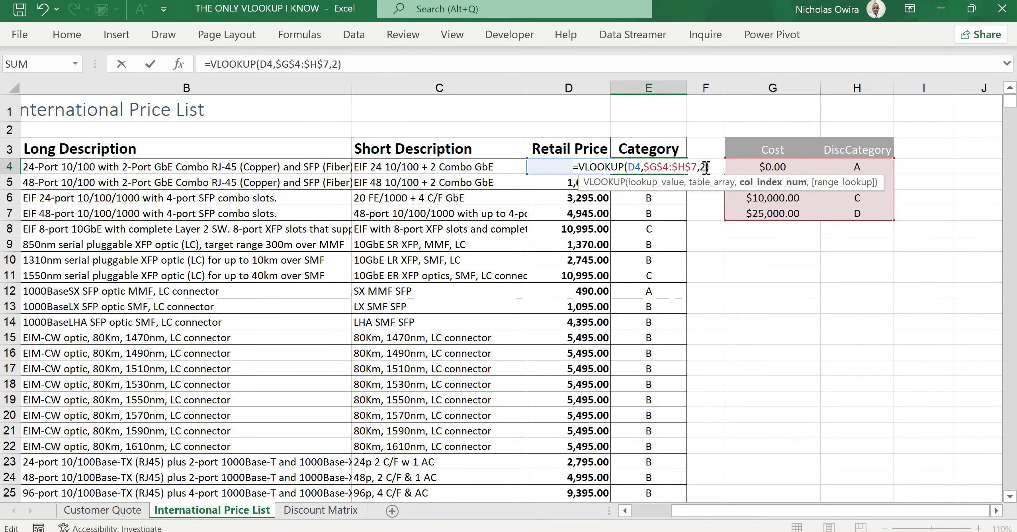
type(",")
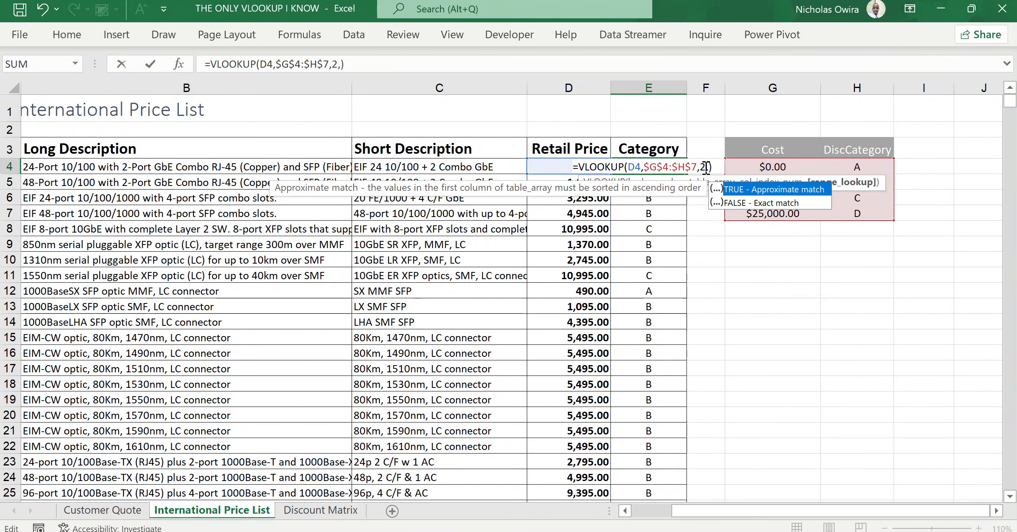
left_click(736, 203)
double_click(736, 203)
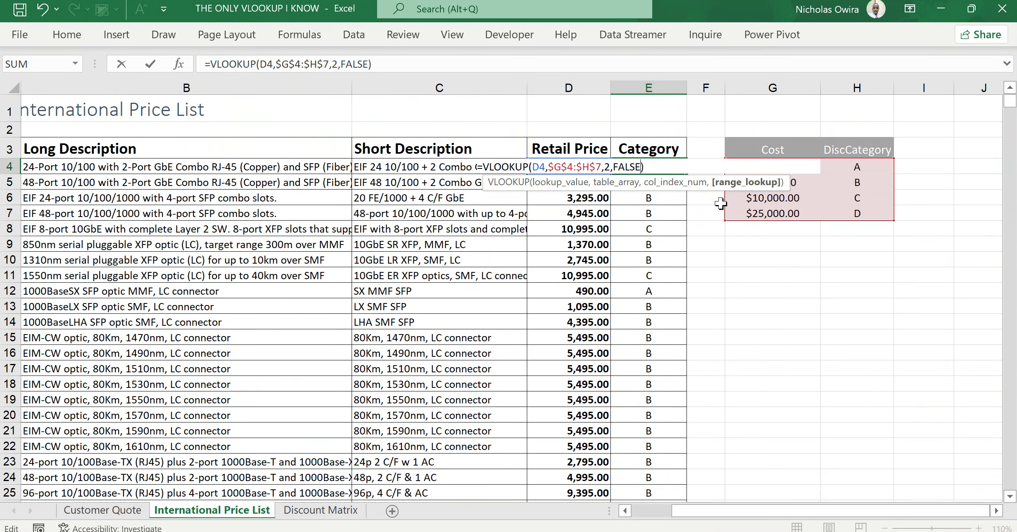
key("Return")
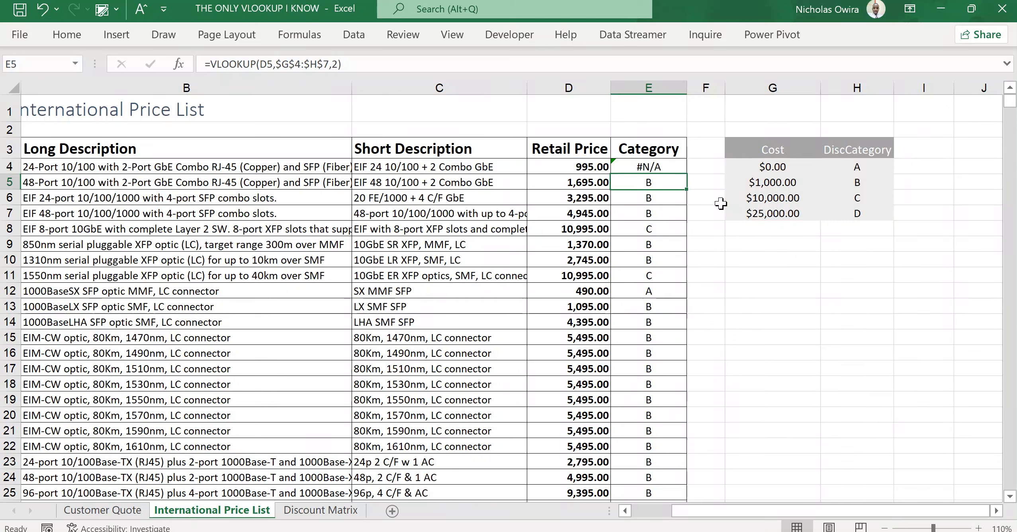
left_click(666, 165)
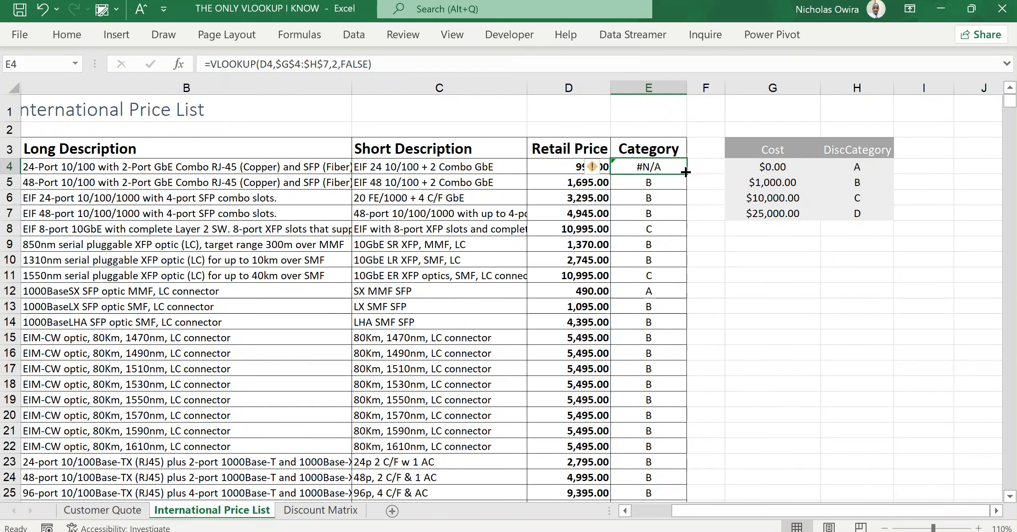
double_click(685, 172)
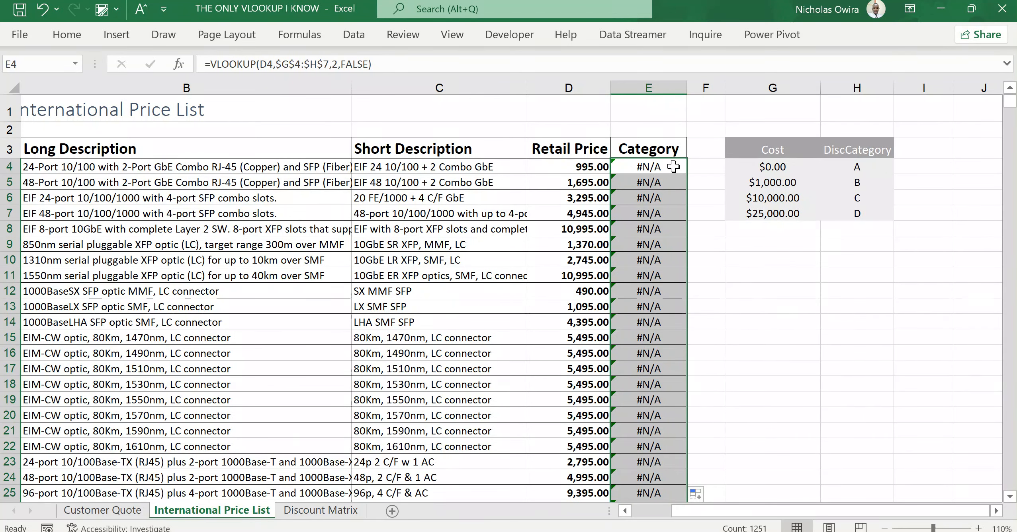
Step: Change the range_lookup argument of the E4 formula to TRUE for an approximate match
double_click(675, 166)
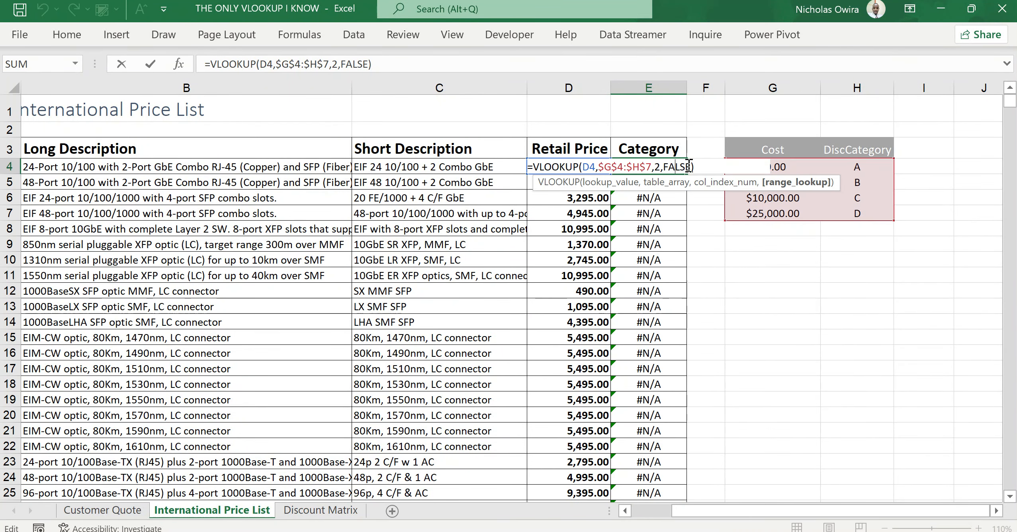
left_click(689, 166)
key("Delete")
key("BackSpace")
key("BackSpace")
key("BackSpace")
key("BackSpace")
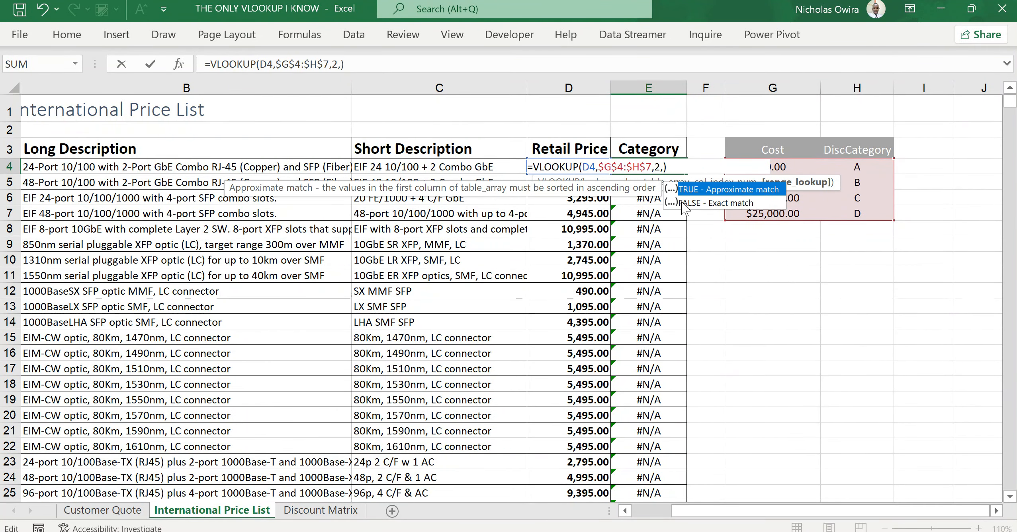
type("TRUE")
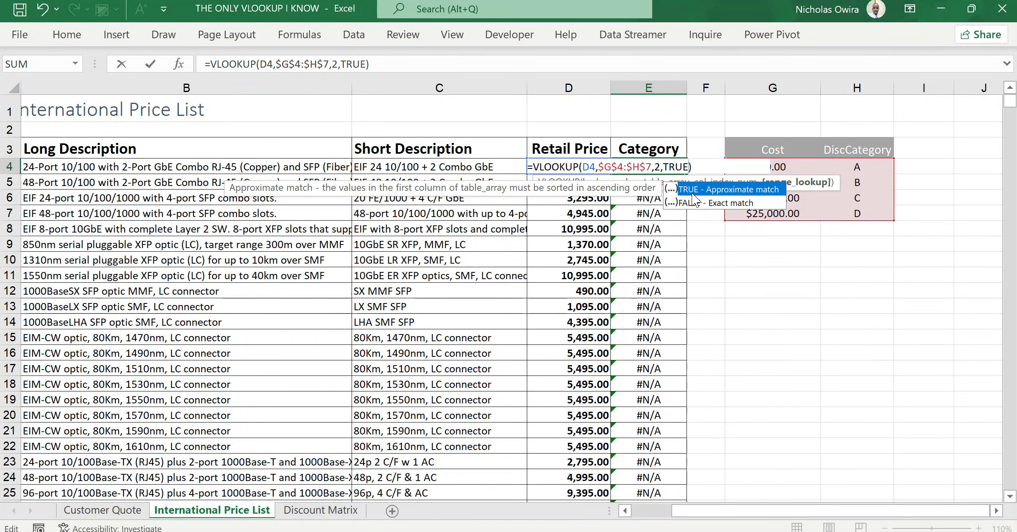
double_click(703, 190)
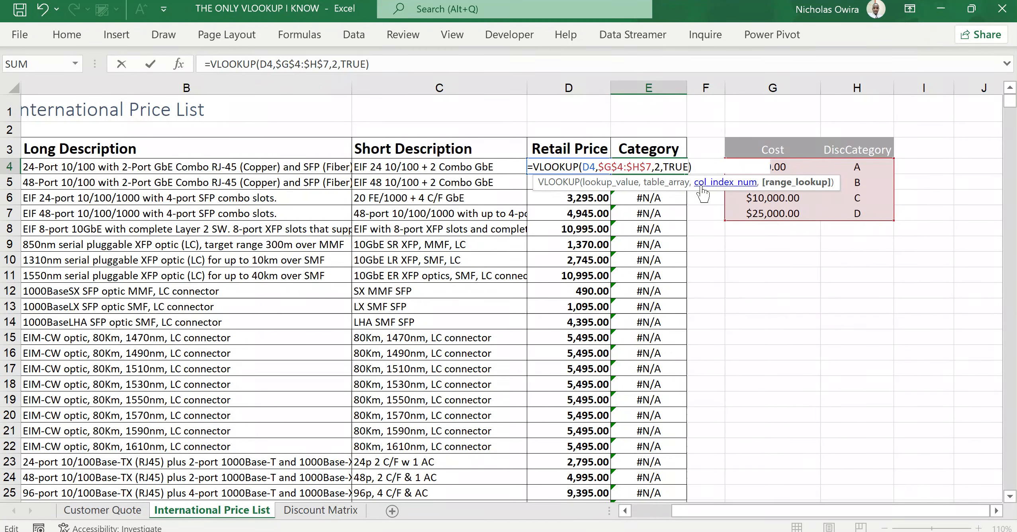
key("Return")
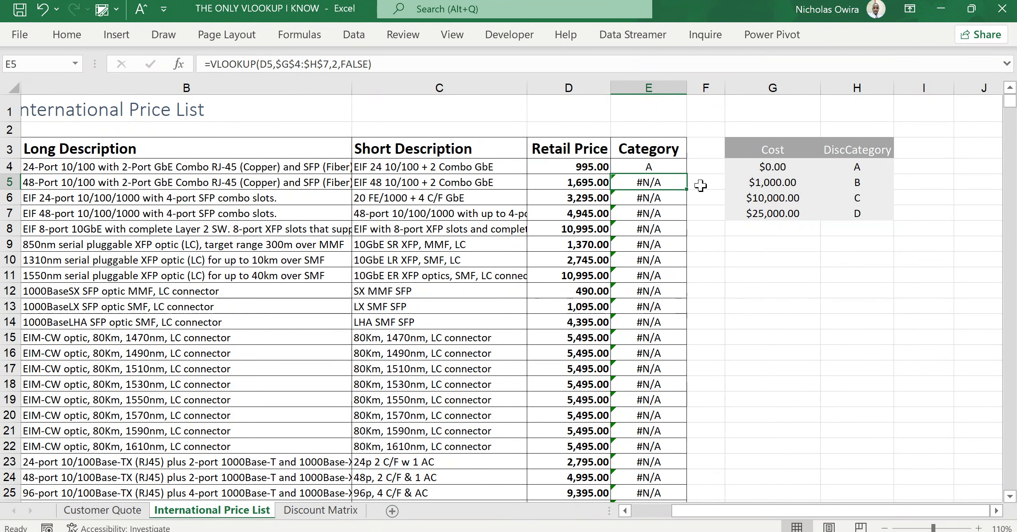
Step: Fill the E4 formula with the TRUE argument down the Category column
left_click(668, 165)
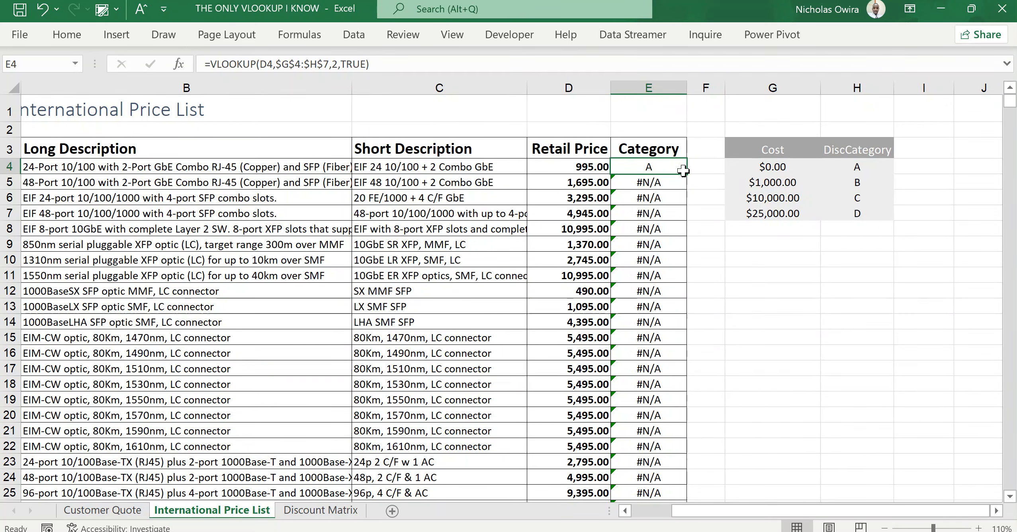
left_click_drag(685, 171, 679, 172)
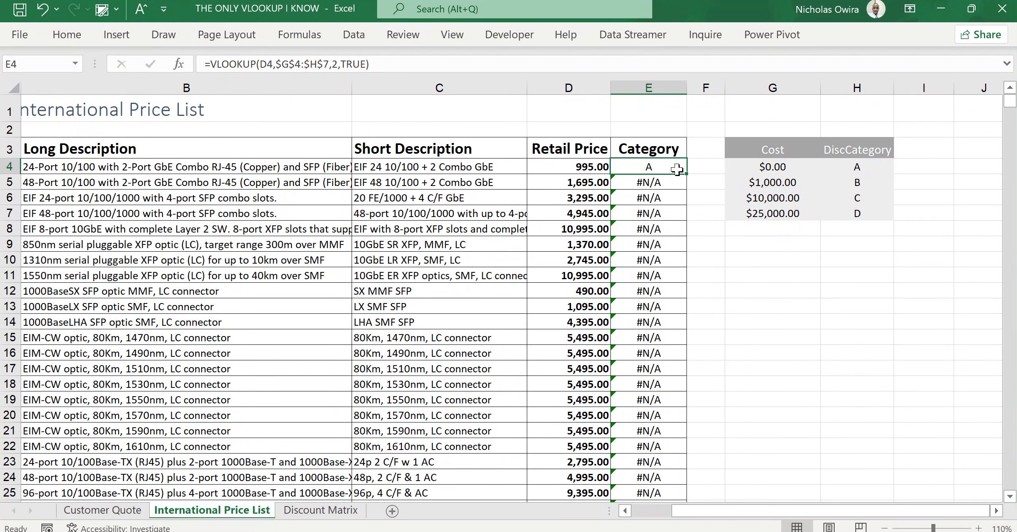
double_click(686, 174)
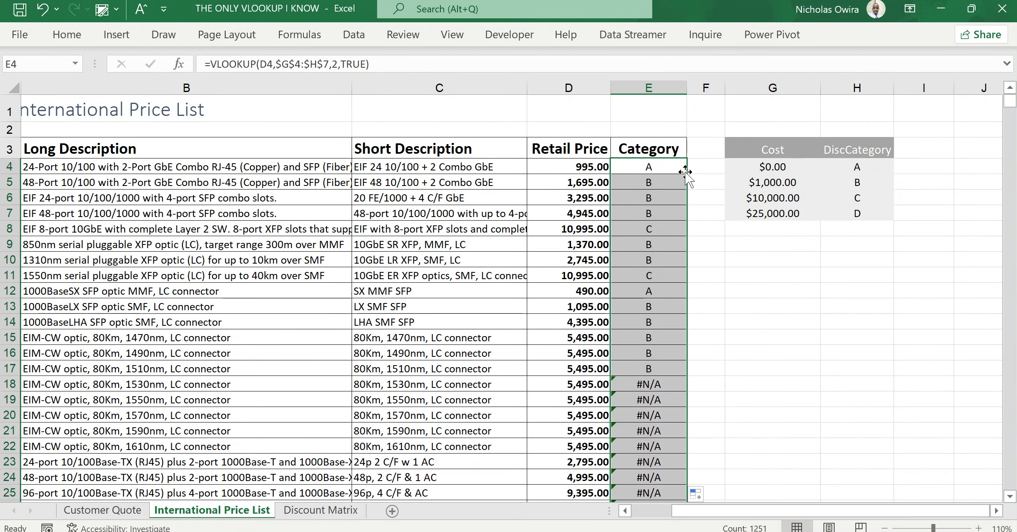
Step: Try 1 as the range_lookup value in the E4 formula and settle on TRUE for an approximate match
double_click(666, 167)
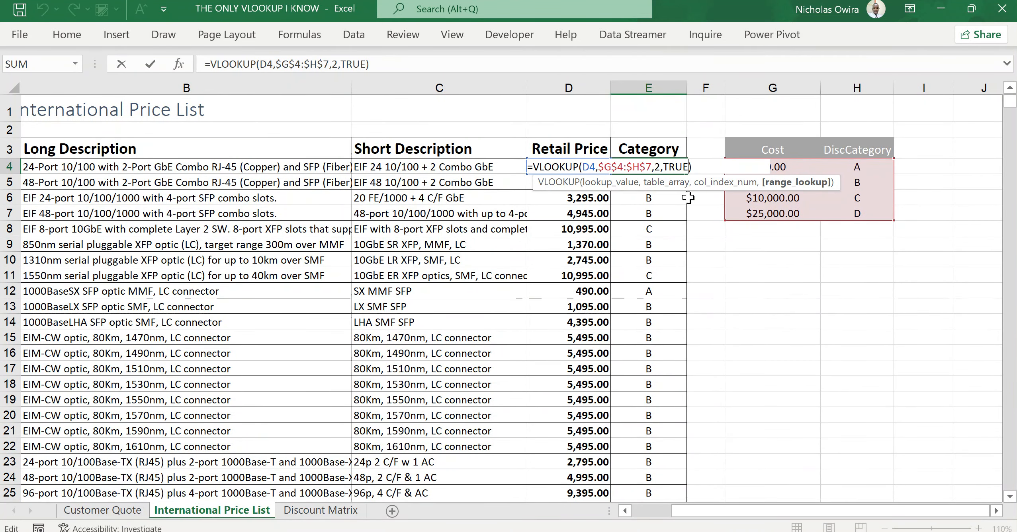
key("BackSpace")
key("BackSpace")
key("BackSpace")
key("BackSpace")
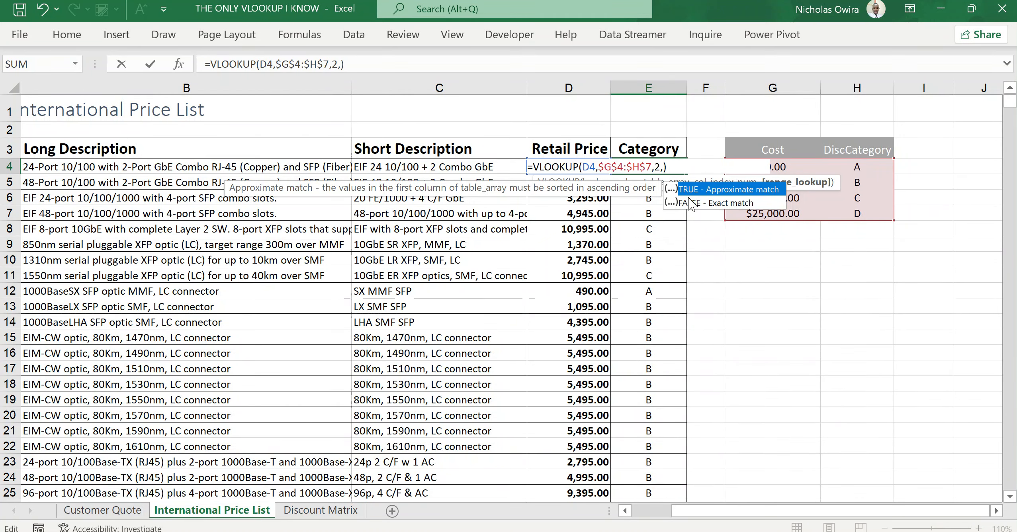
type("1")
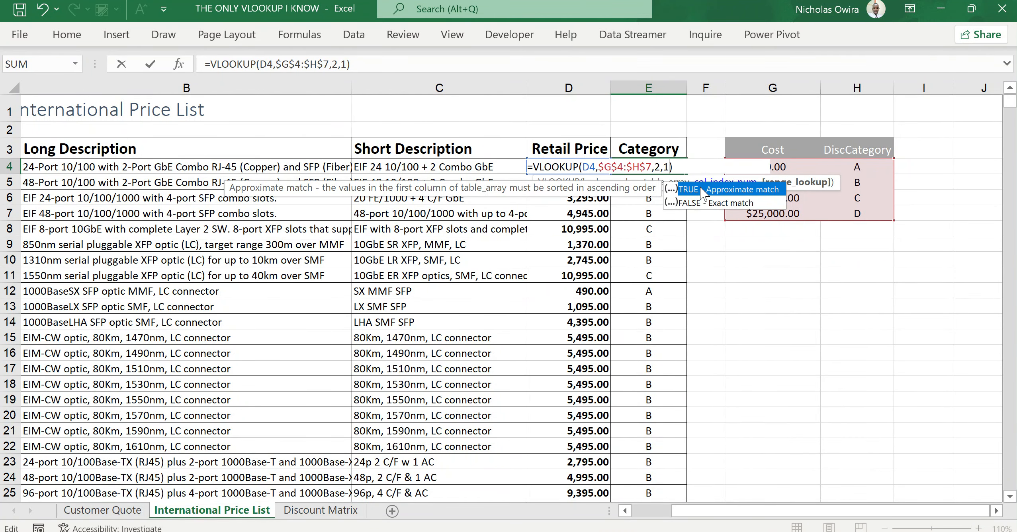
double_click(702, 190)
key("Return")
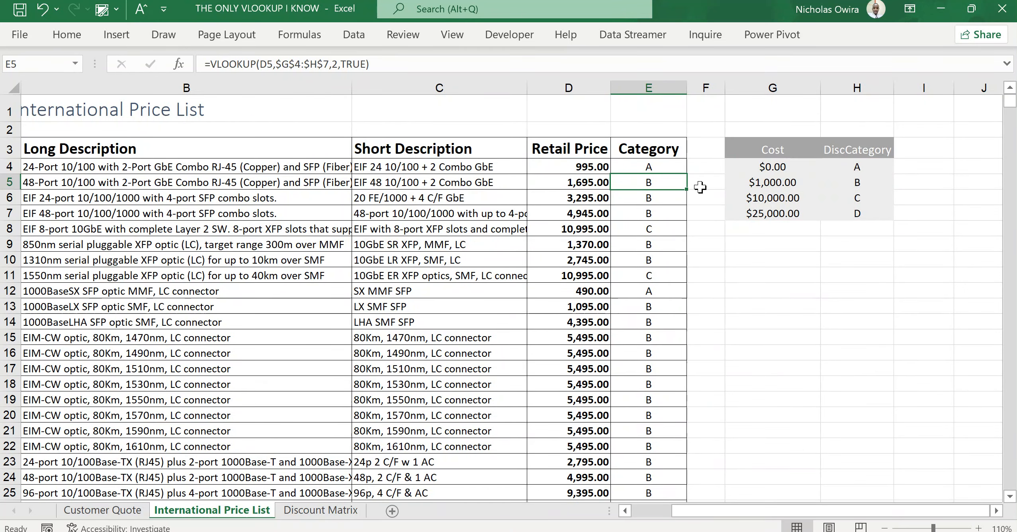
Step: Replace the range_lookup argument of the E4 formula with 0 for an exact match
double_click(662, 165)
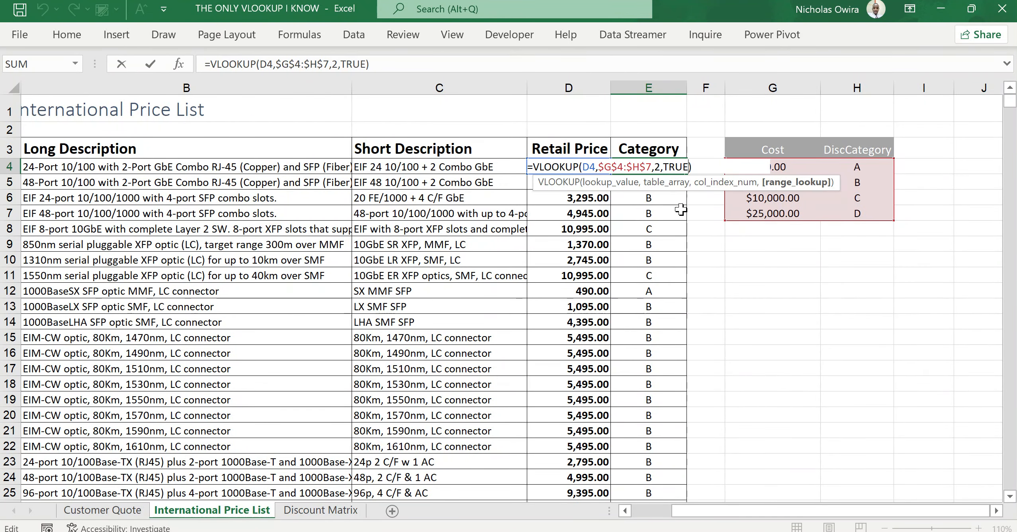
key("BackSpace")
key("BackSpace")
key("BackSpace")
key("BackSpace")
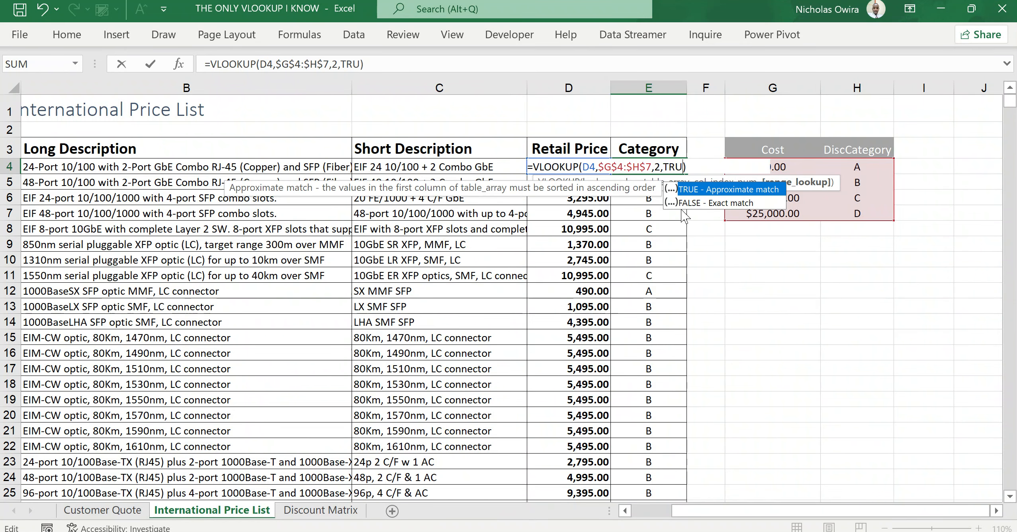
type("0")
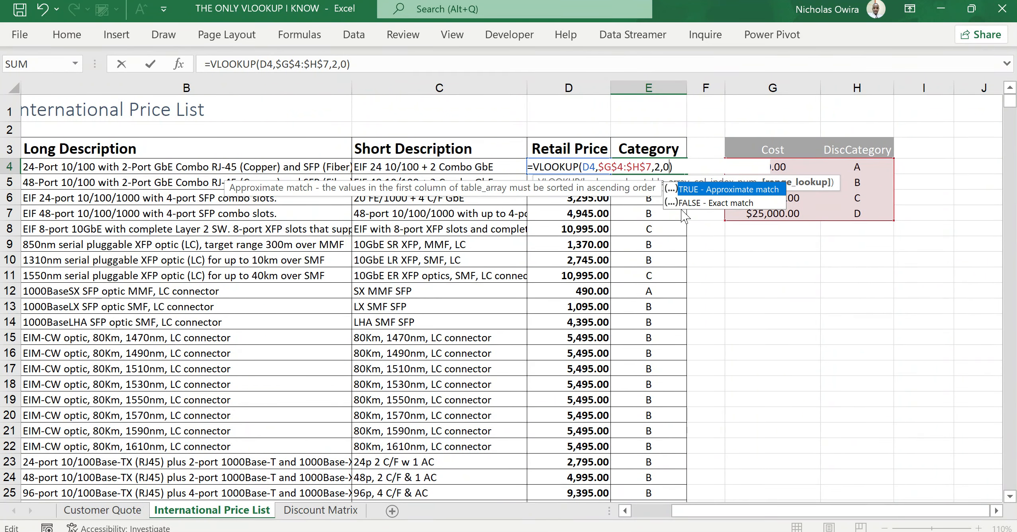
key("Return")
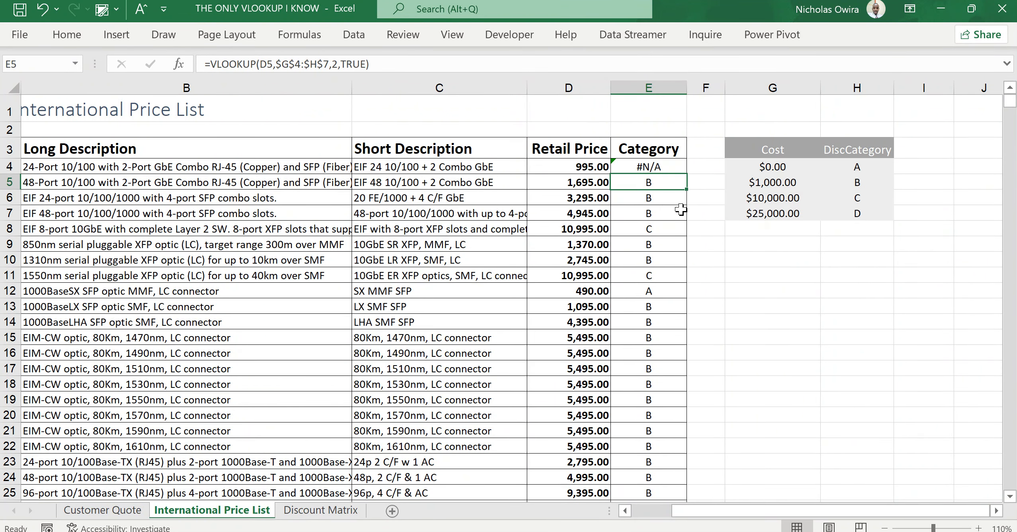
Step: Remove the range_lookup argument so E4 reads =VLOOKUP(D4,$G$4:$H$7,2), and fill the formula down the Category column
left_click(673, 167)
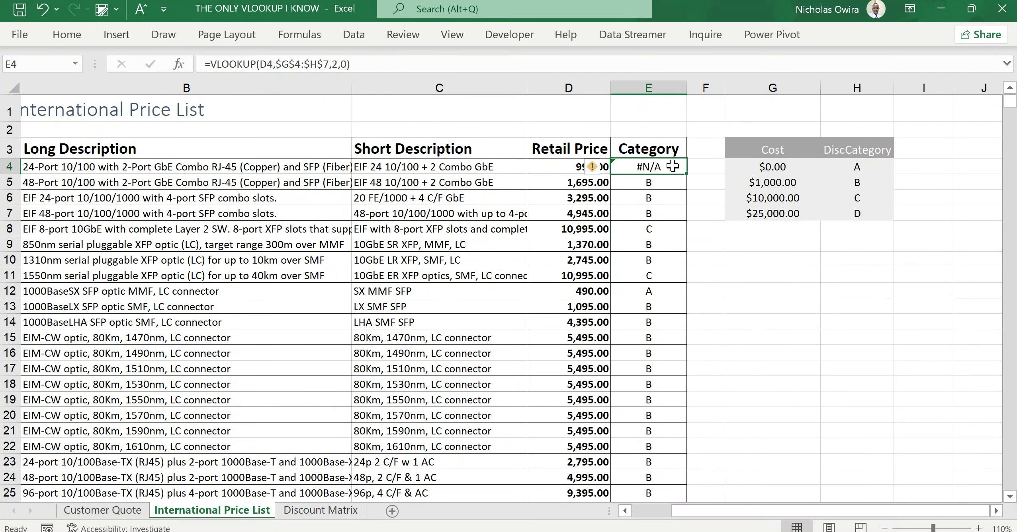
double_click(673, 167)
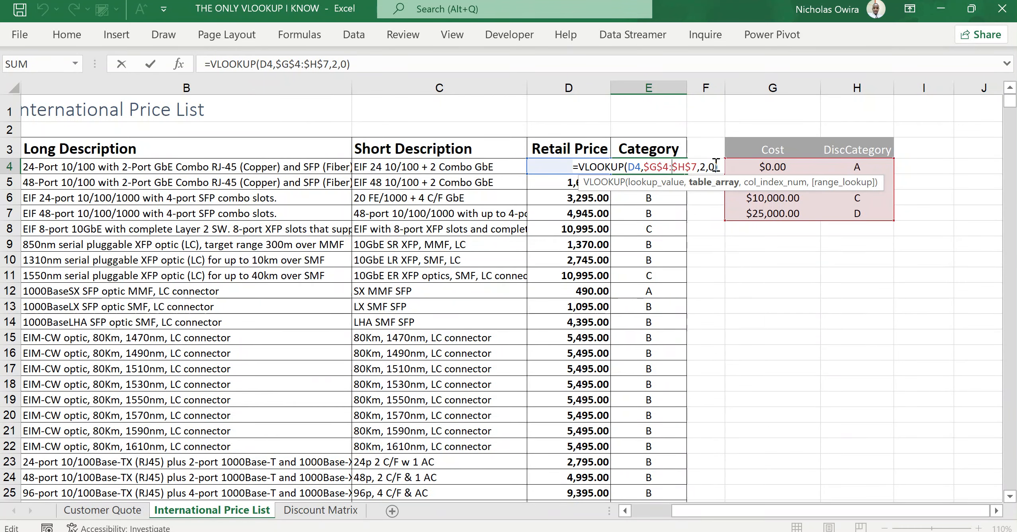
key("BackSpace")
key("BackSpace")
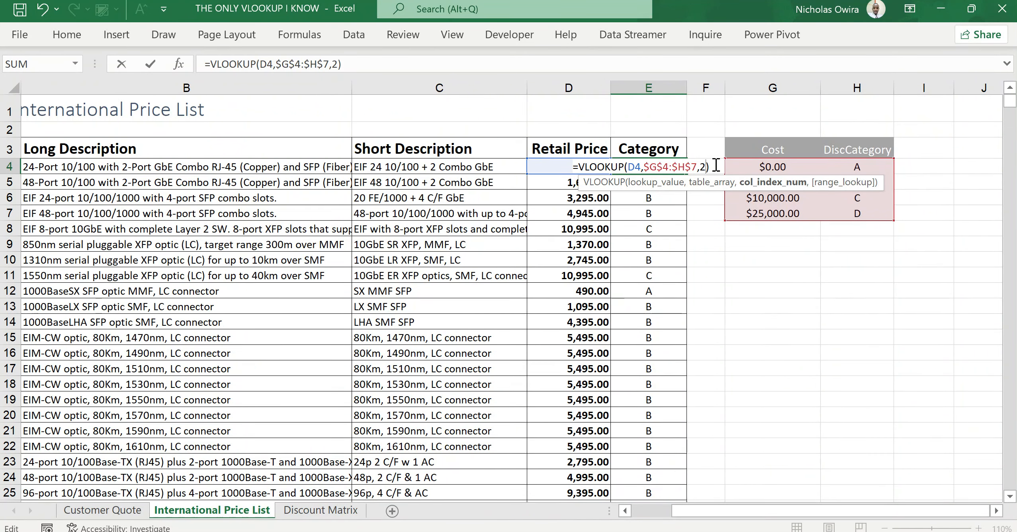
type(",TRUE")
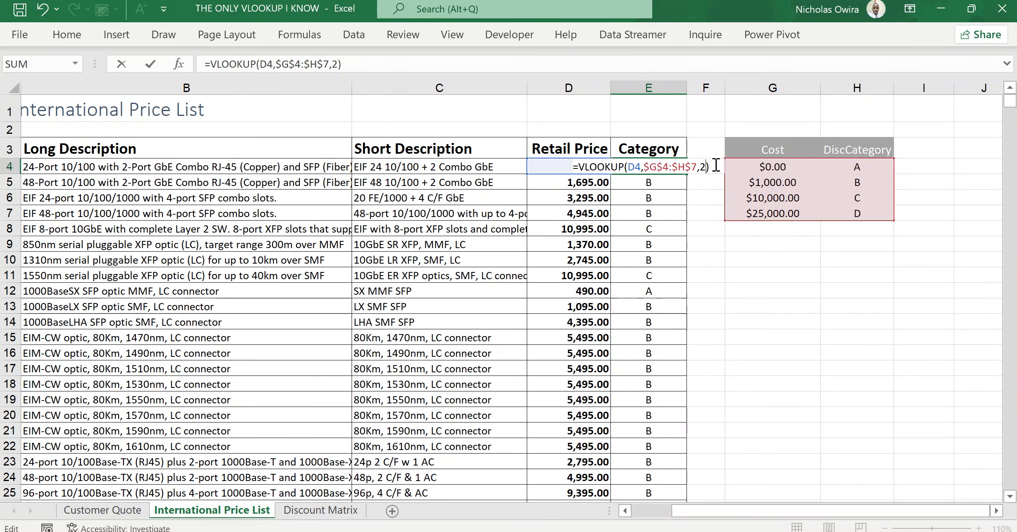
key("Return")
mouse_move(667, 170)
left_mouse_down()
mouse_move(688, 173)
mouse_move(677, 191)
mouse_move(673, 167)
left_mouse_up()
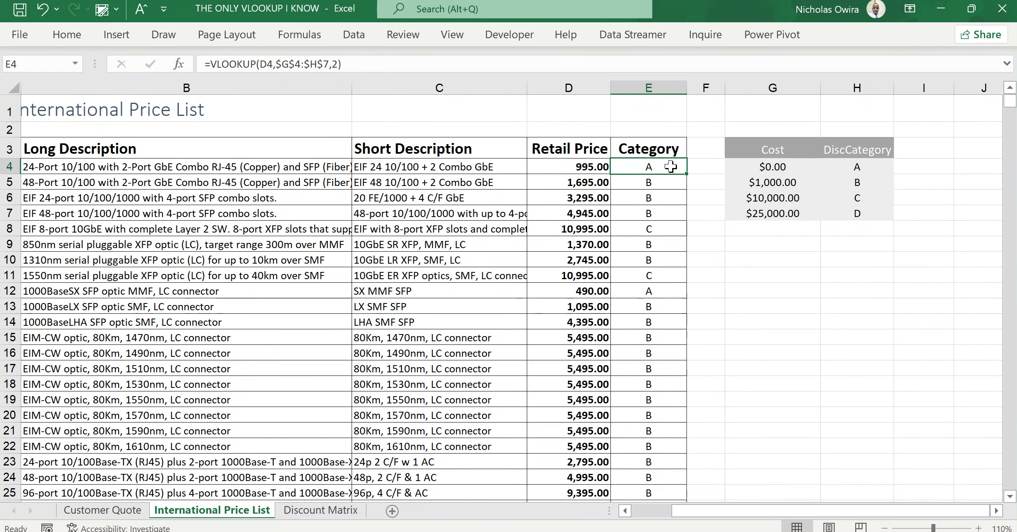
double_click(687, 173)
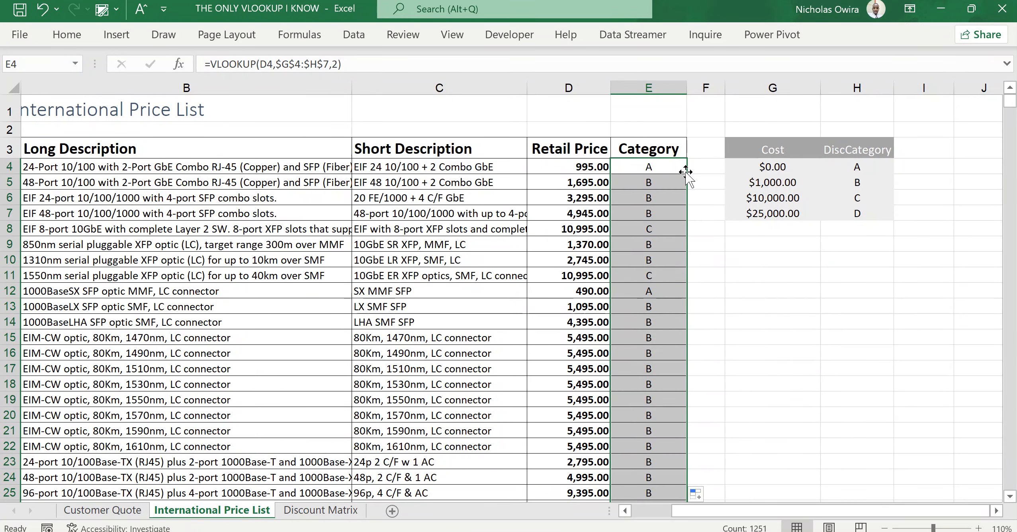